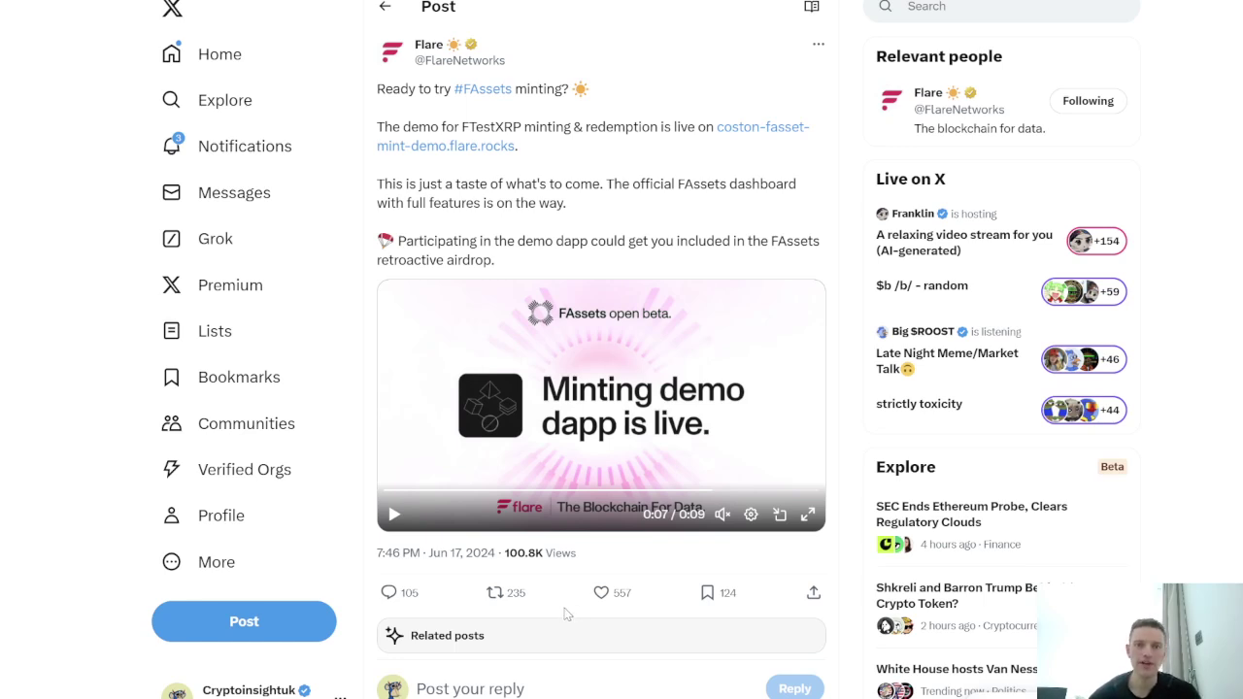
Open Flare's pinned FAssets post on X and follow its coston-fasset-mint-demo.flare.rocks link.
left_click(391, 52)
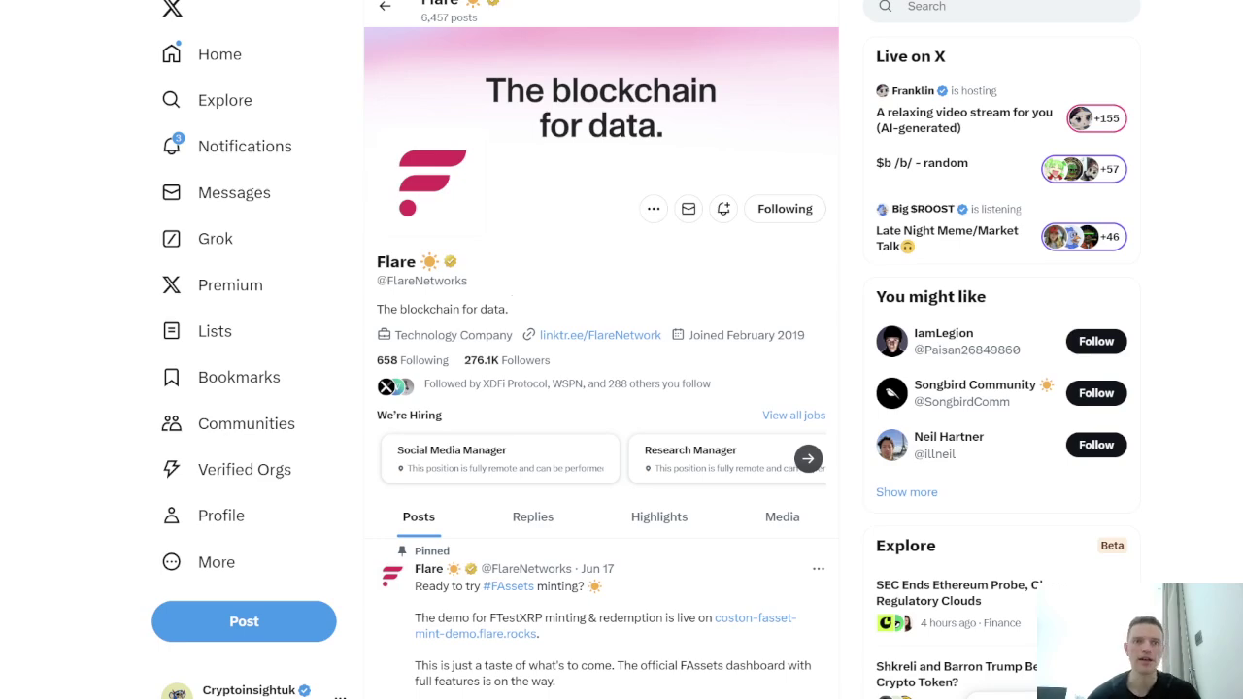
scroll(641, 330, "down", 2)
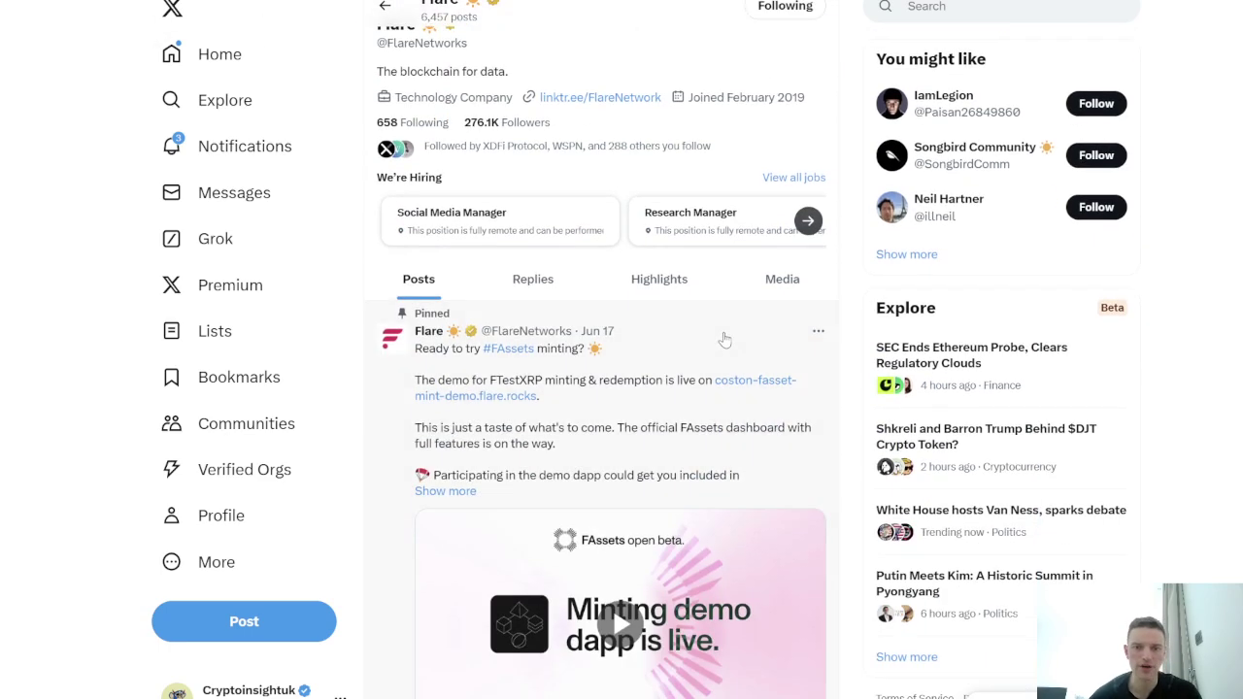
scroll(723, 339, "down", 2)
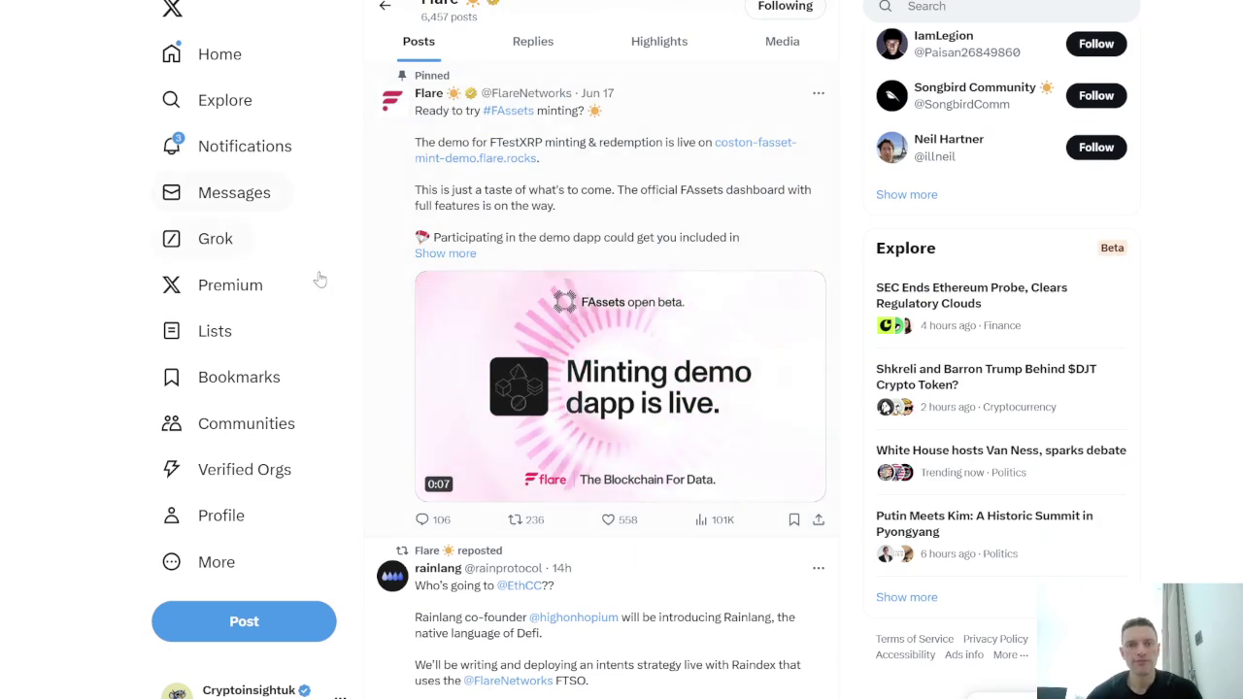
left_click(573, 199)
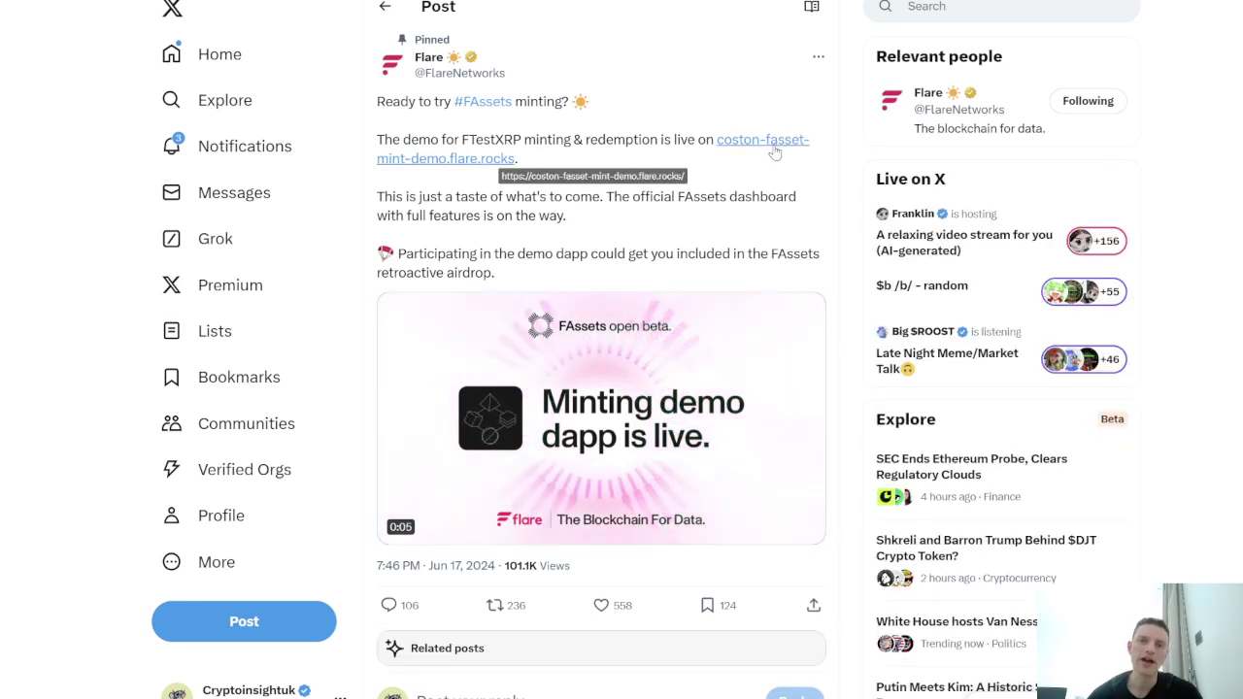
left_click(762, 144)
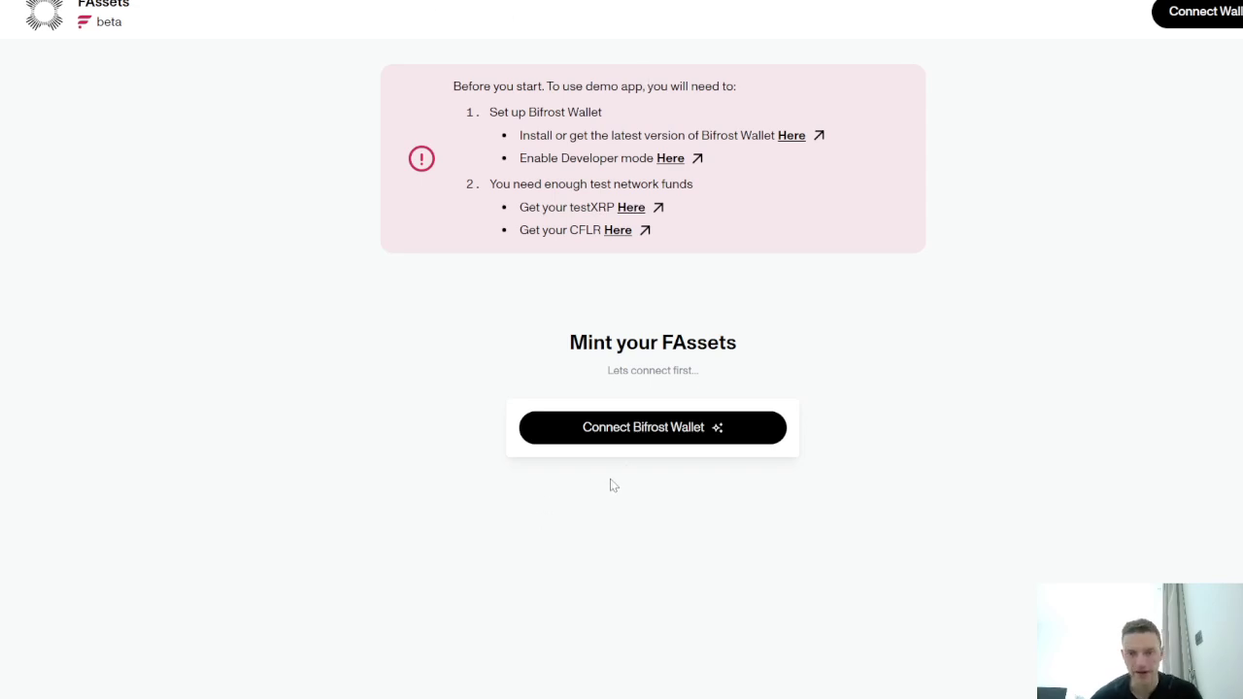
Start a WalletConnect pairing, dismiss the QR code, and open the Bifrost developer-mode guide.
left_click(752, 424)
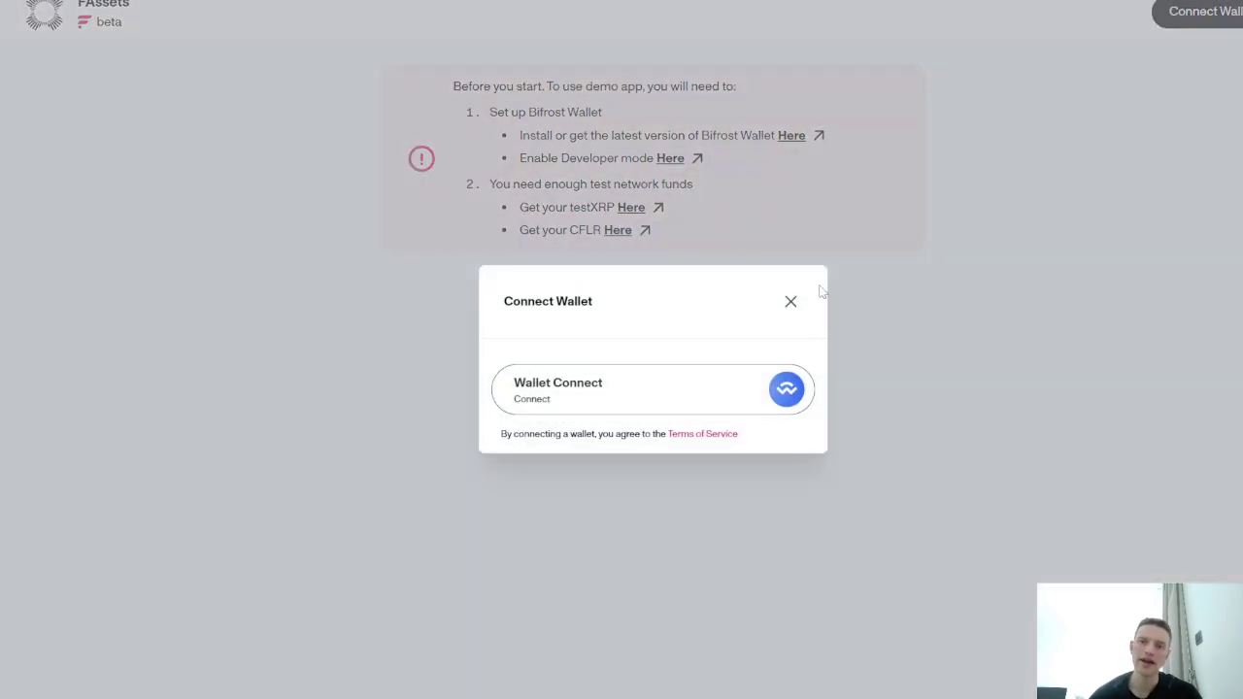
left_click(614, 392)
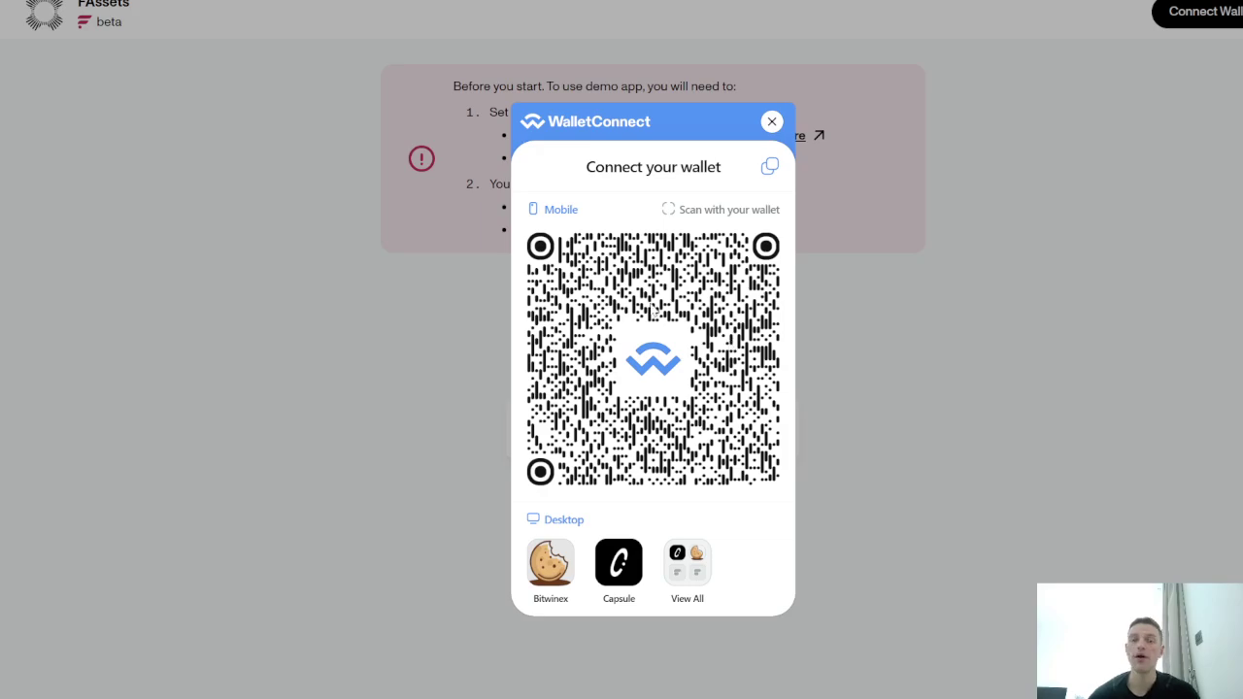
left_click(771, 122)
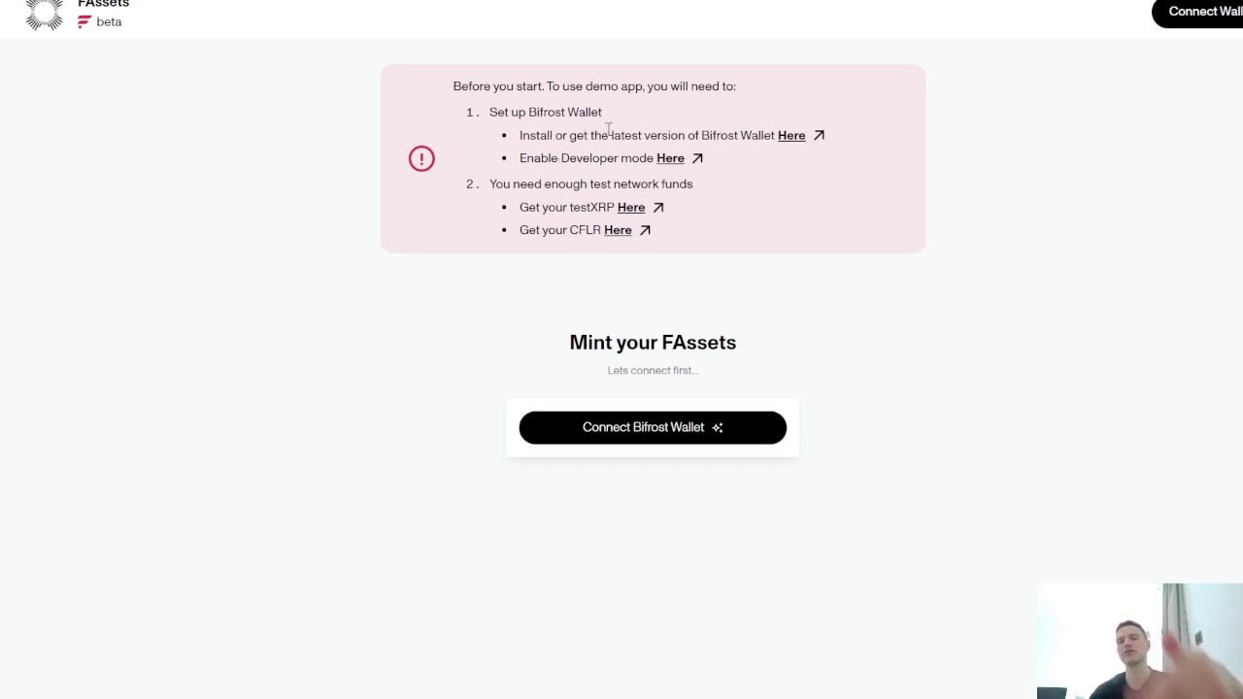
left_click(679, 165)
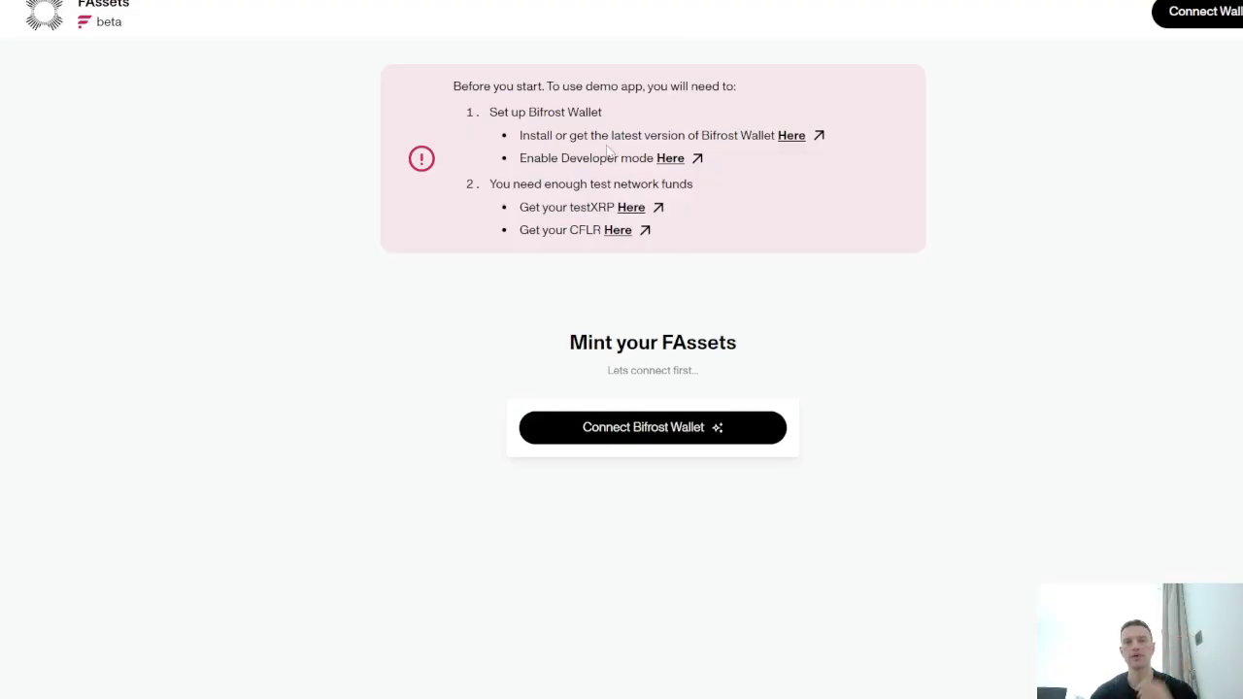
left_click(666, 163)
Read through the Bifrost 'Access Test Networks' article on toggling Developer Mode.
scroll(825, 342, "down", 1)
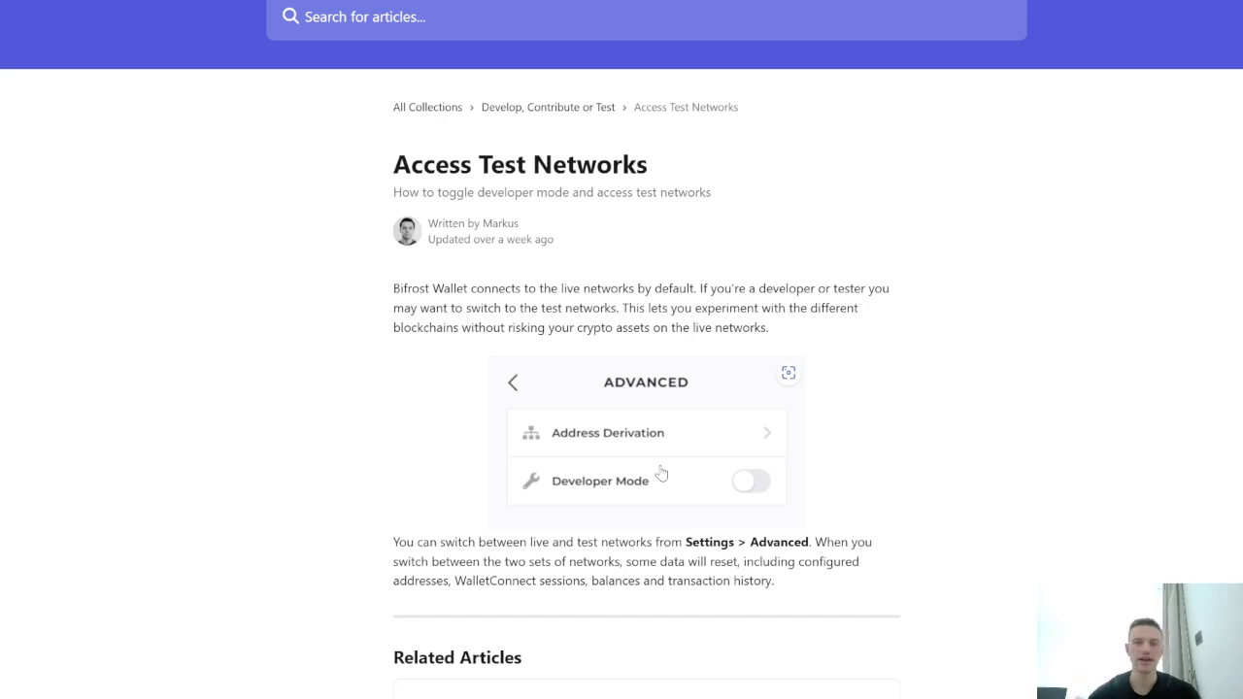
scroll(699, 503, "down", 2)
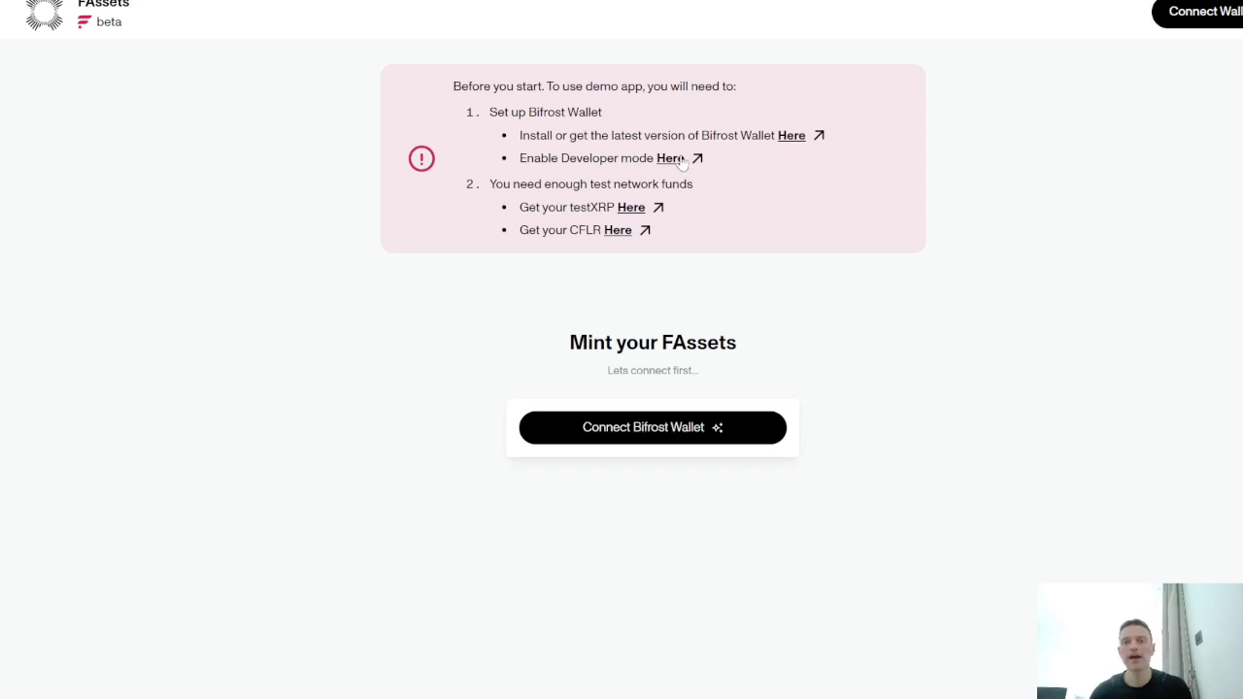
Pair Bifrost through the WalletConnect QR code, revealing 15.1 testXRP, 980 FTestXRP and 46.711 CFLR.
left_click(674, 429)
left_click(617, 410)
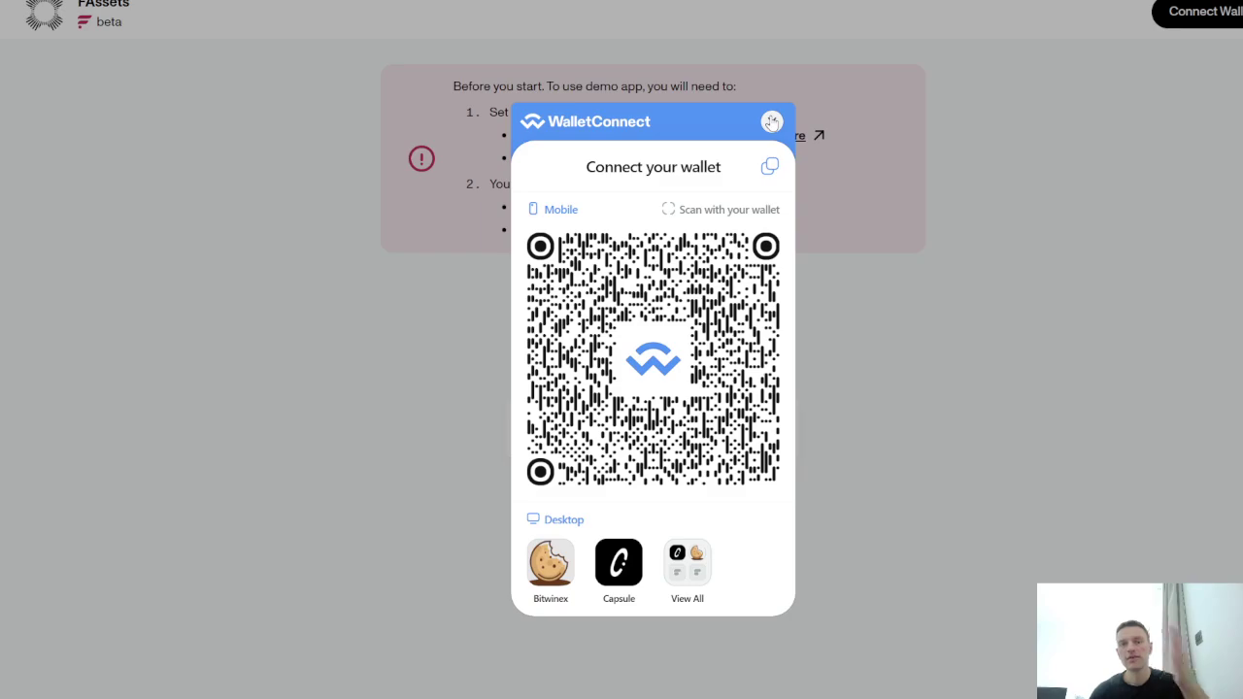
left_click(771, 122)
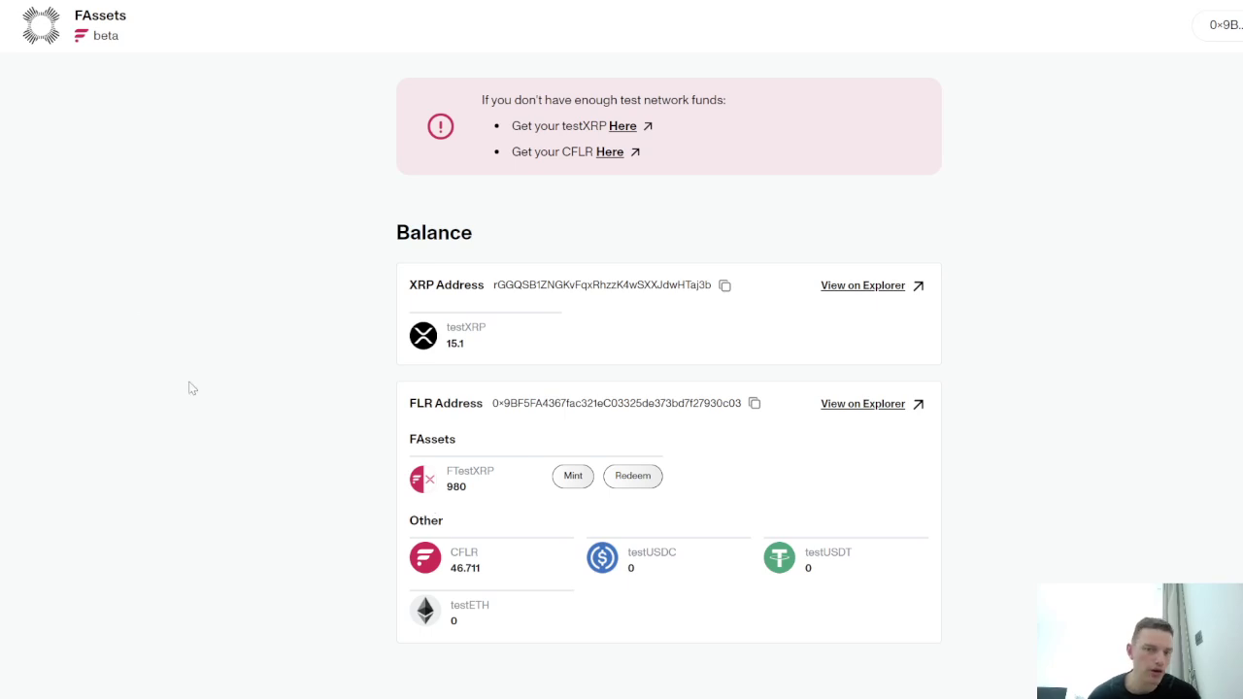
Go to the Bithomp XRP Testnet Faucet through the 'Get your testXRP Here' link.
left_click(621, 127)
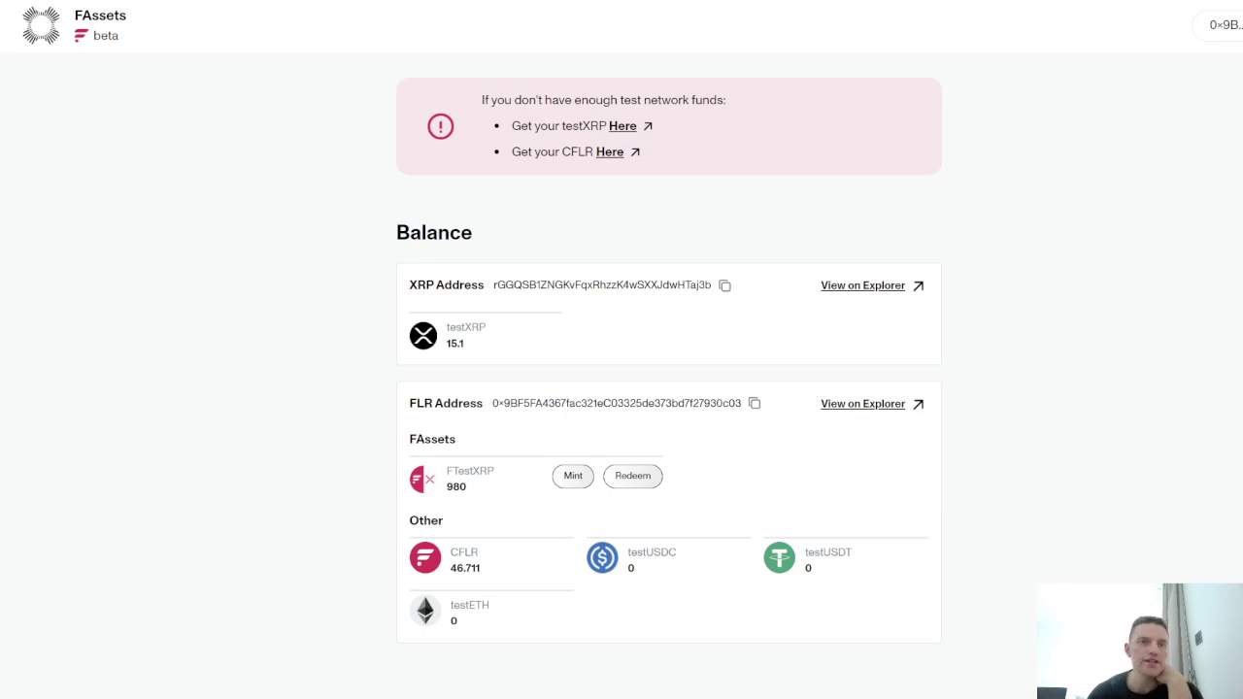
left_click(623, 126)
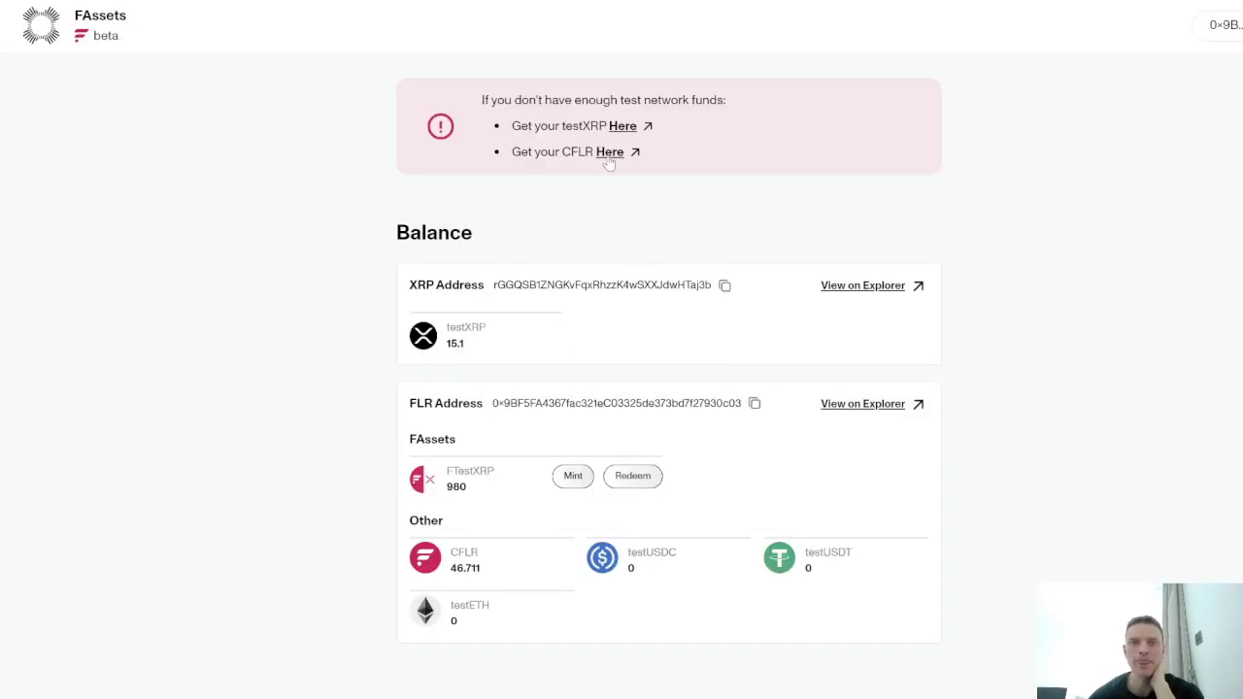
Request 1000 test XRP from the Bithomp faucet for the wallet's copied XRP address.
left_click(621, 126)
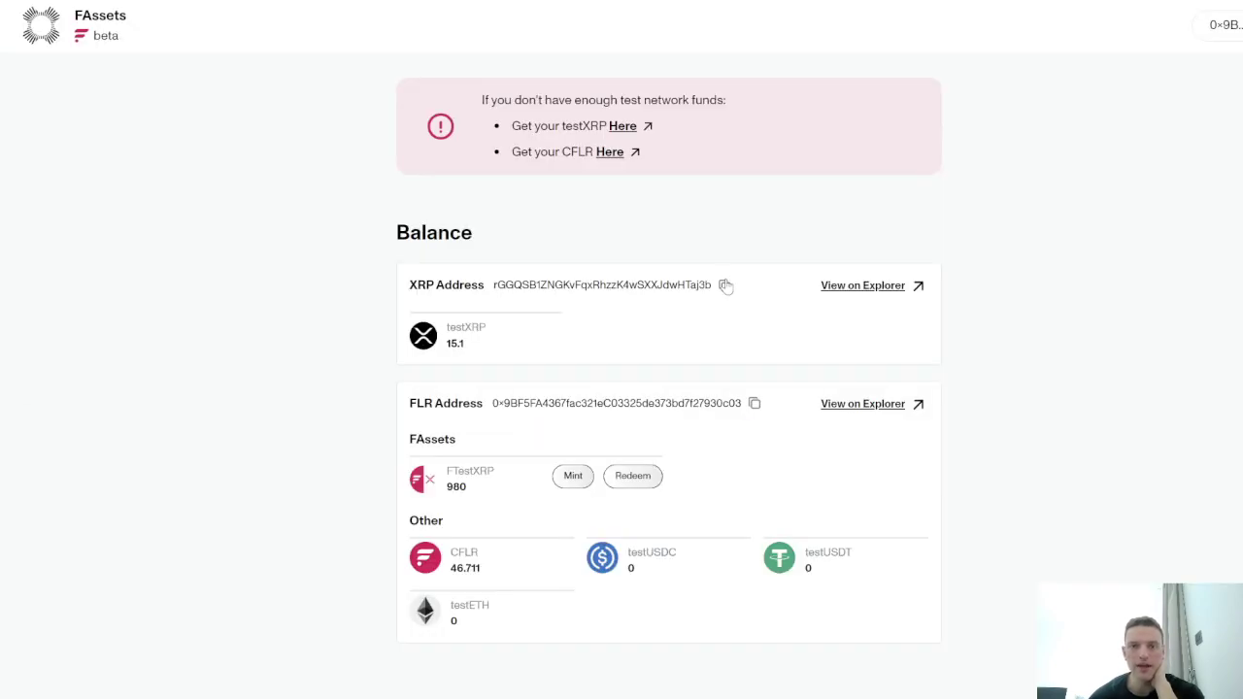
left_click(725, 285)
key("ctrl+Tab")
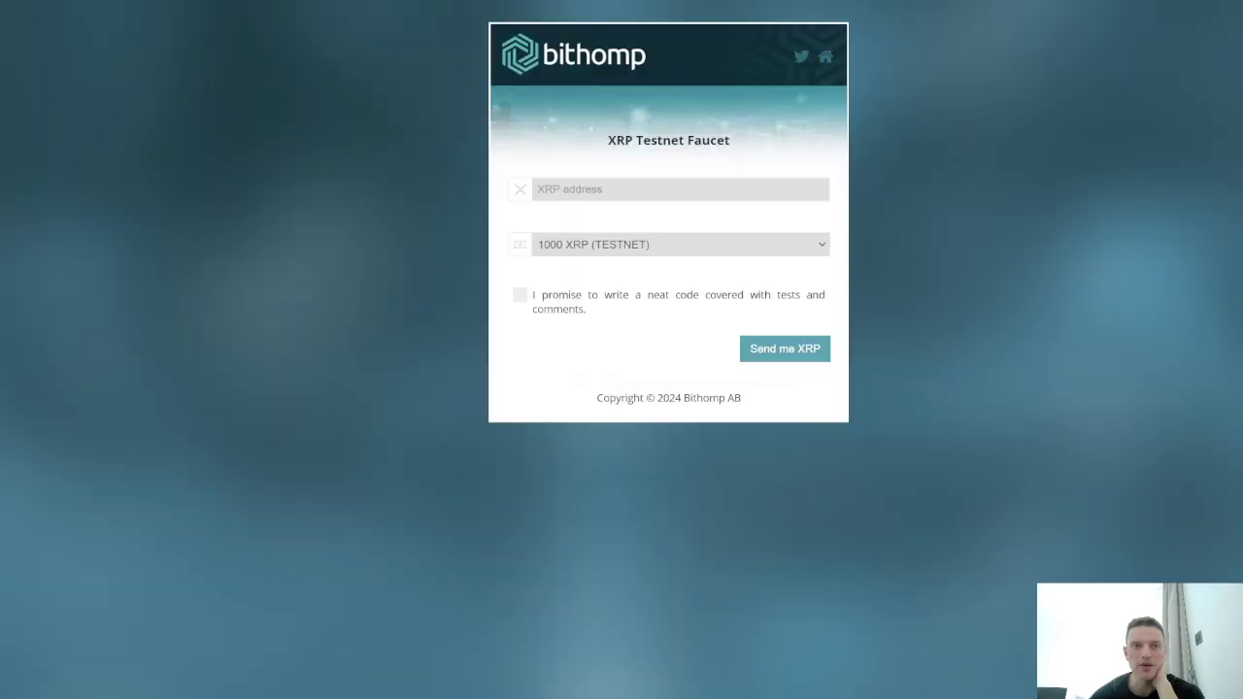
left_click(587, 185)
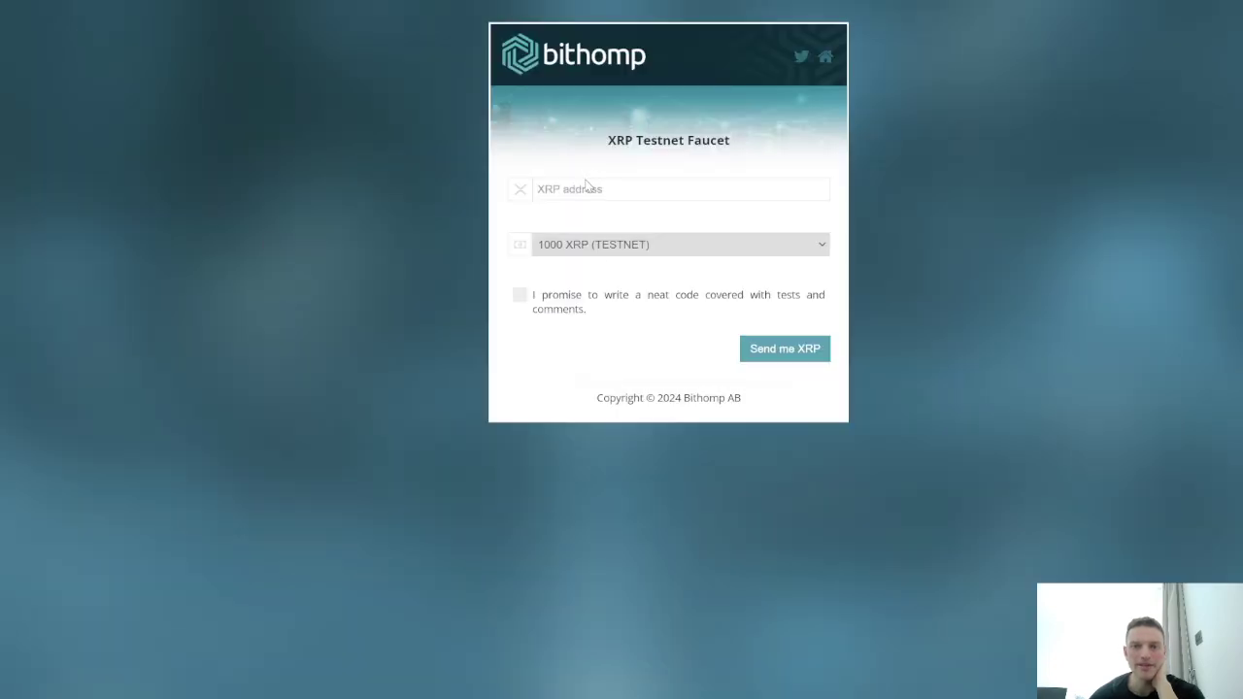
key("ctrl+v")
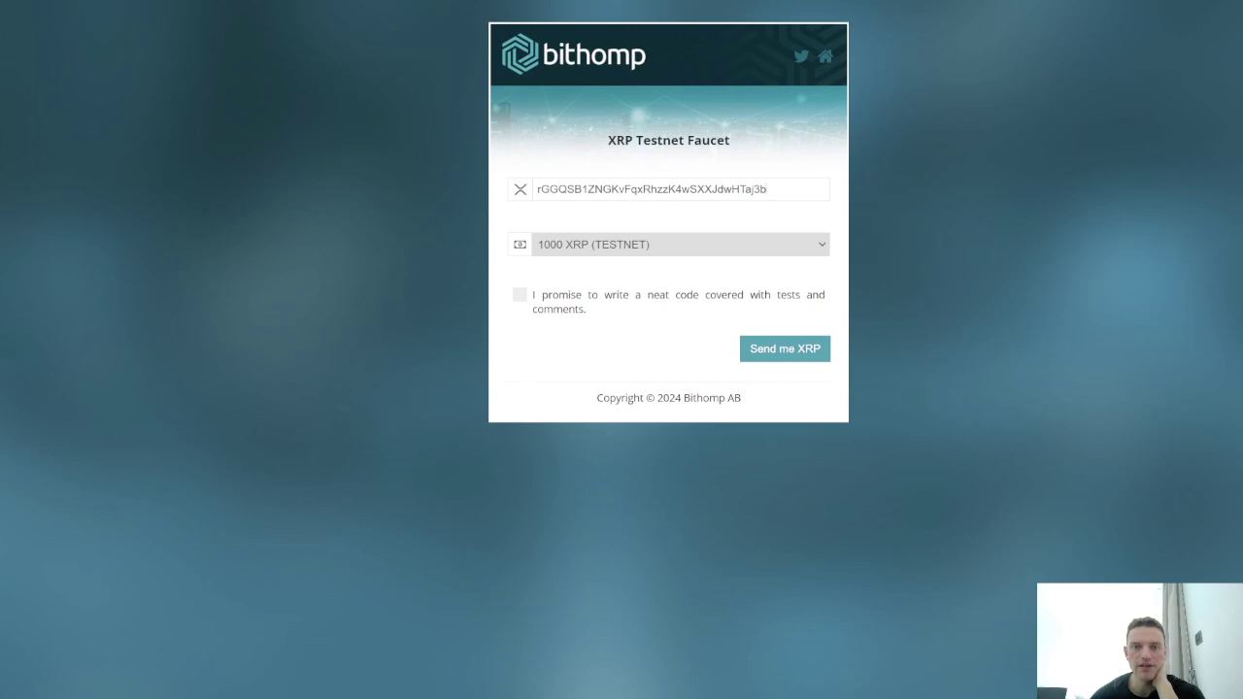
left_click(518, 297)
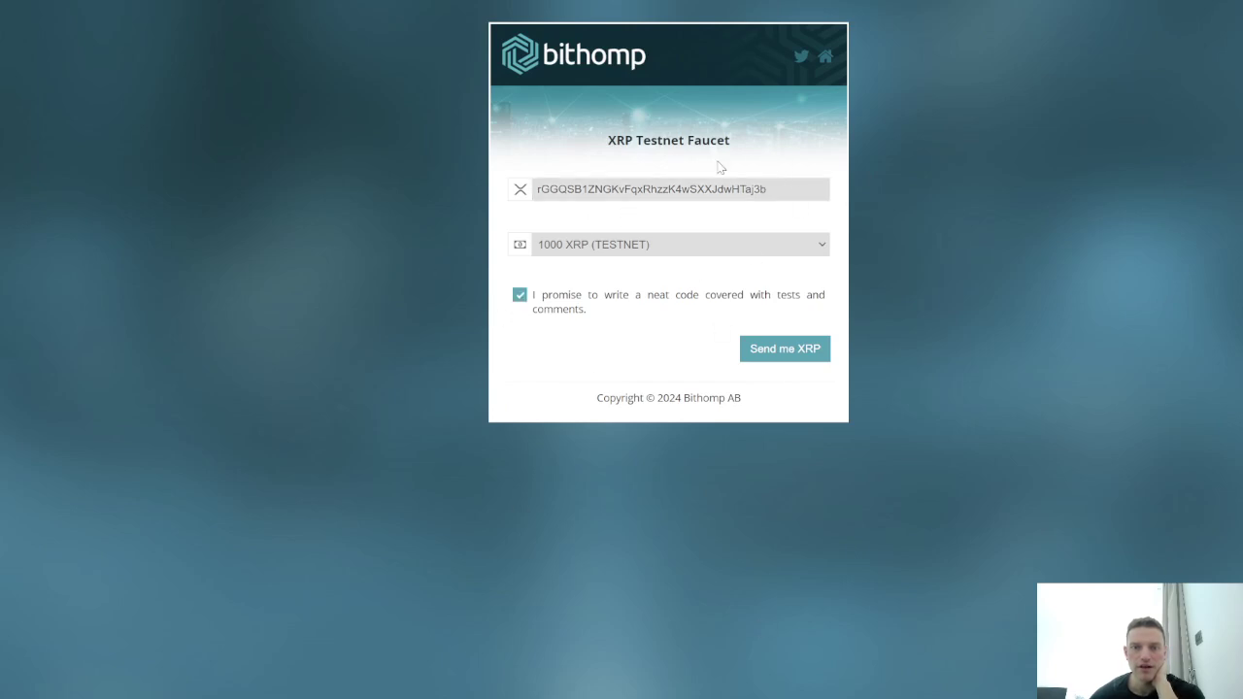
left_click(774, 351)
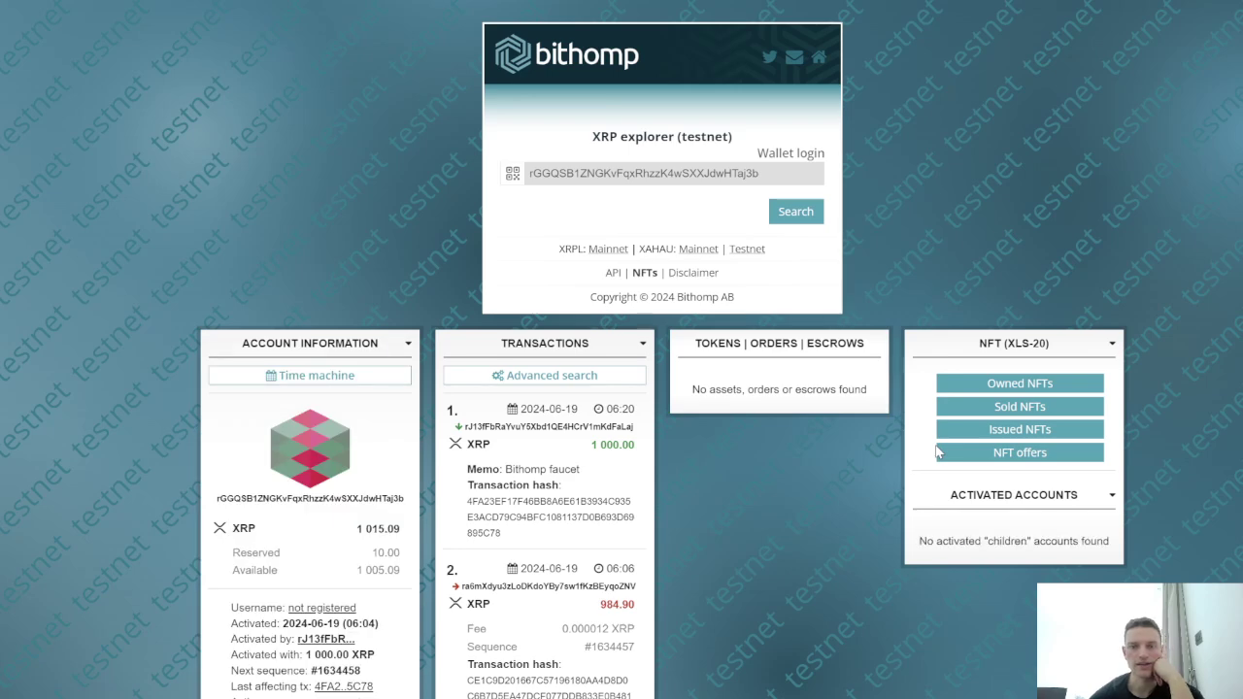
Check the Bithomp account page showing 1,015.09 XRP, then go back to the FAssets tab.
scroll(874, 208, "down", 2)
scroll(725, 421, "down", 1)
scroll(726, 421, "down", 3)
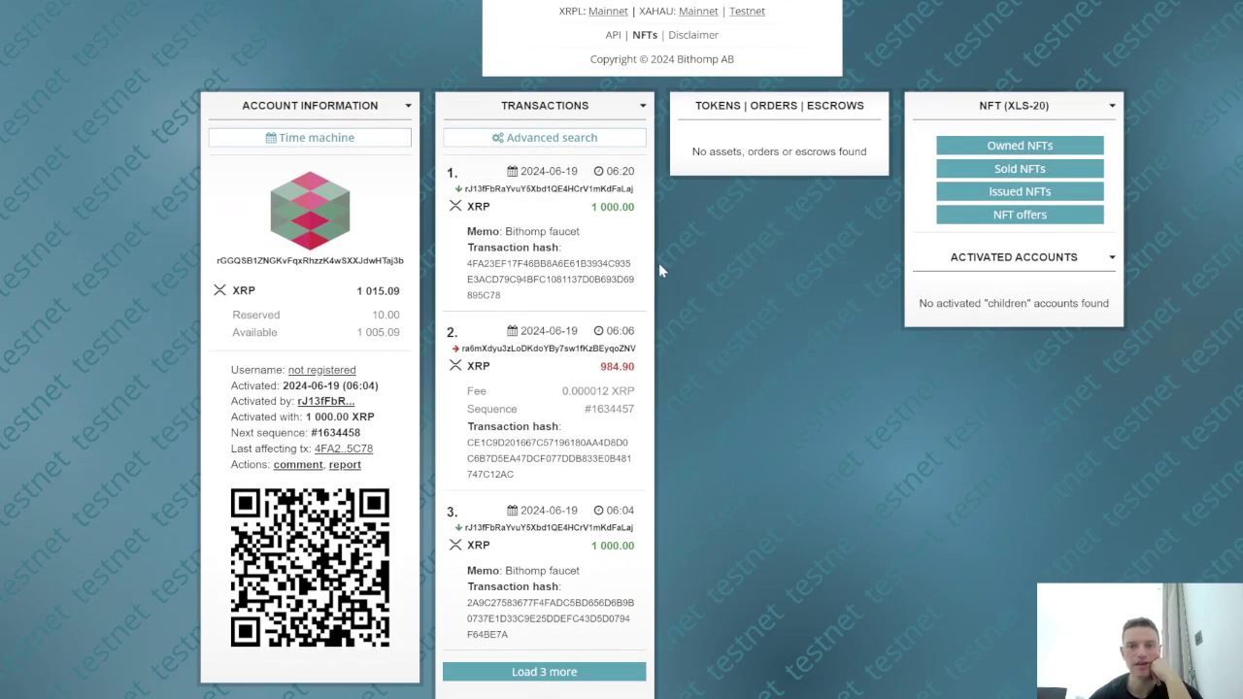
key("ctrl+Tab")
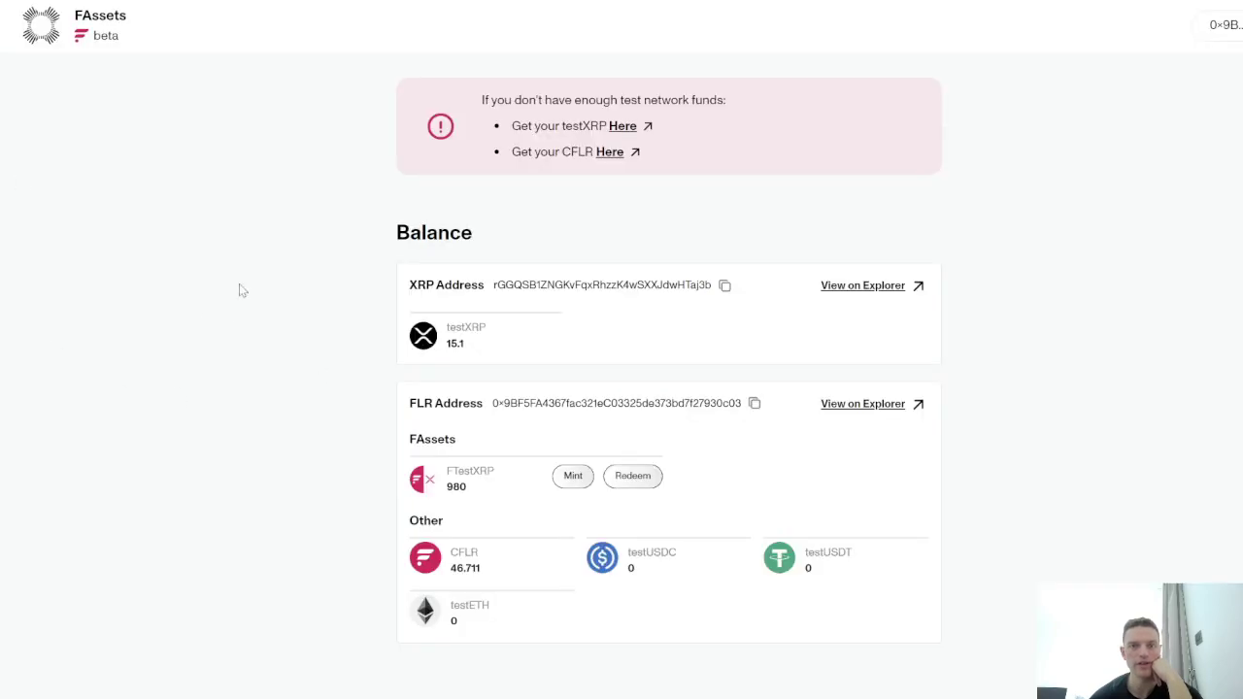
Reload the FAssets dapp so the testXRP balance reads 1,015.1.
key("ctrl+Tab")
key("ctrl+Tab")
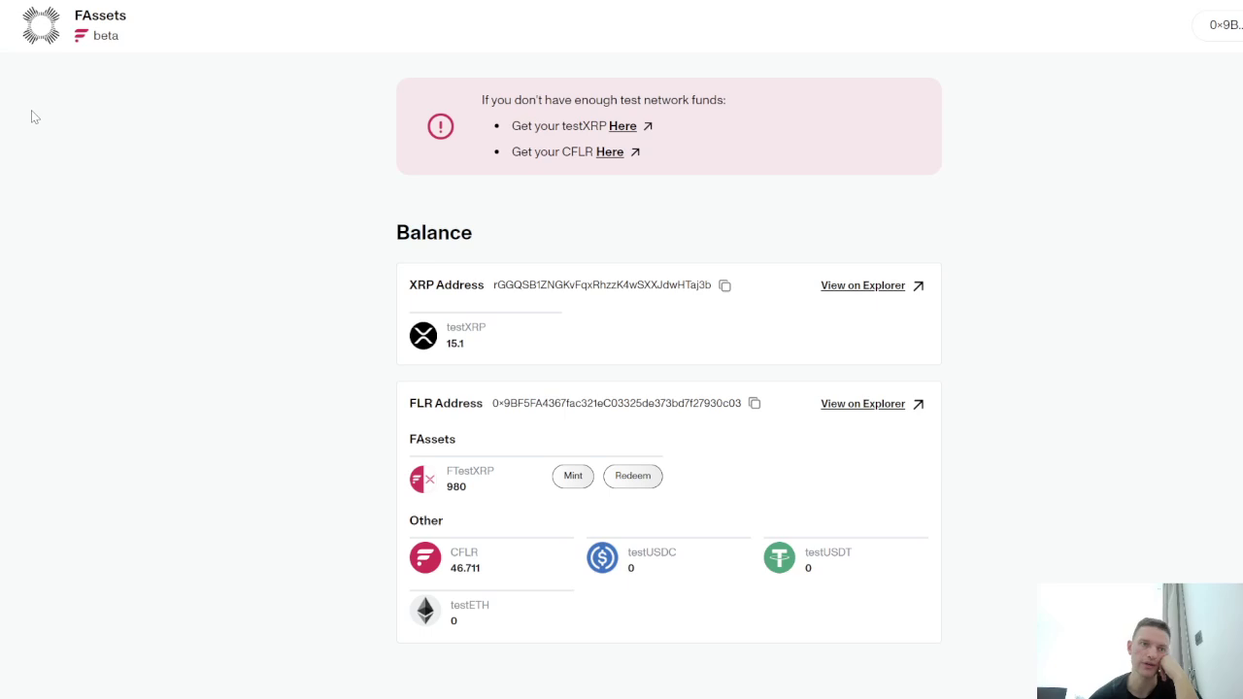
key("F5")
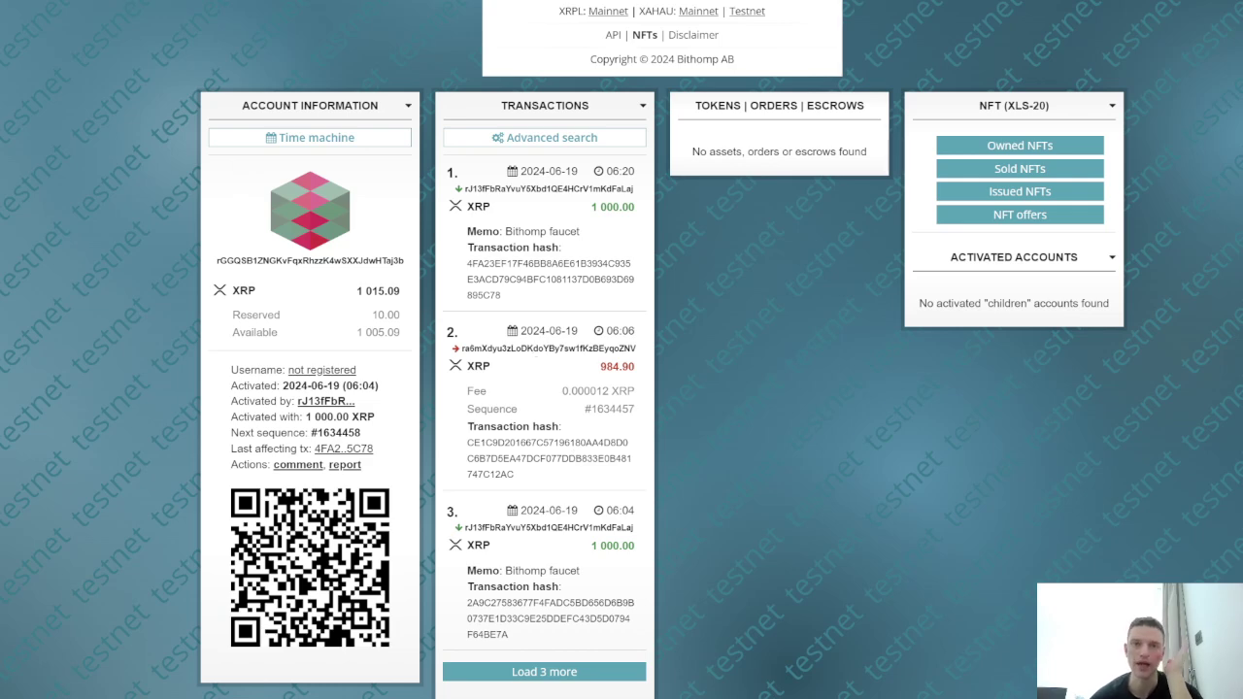
key("ctrl+w")
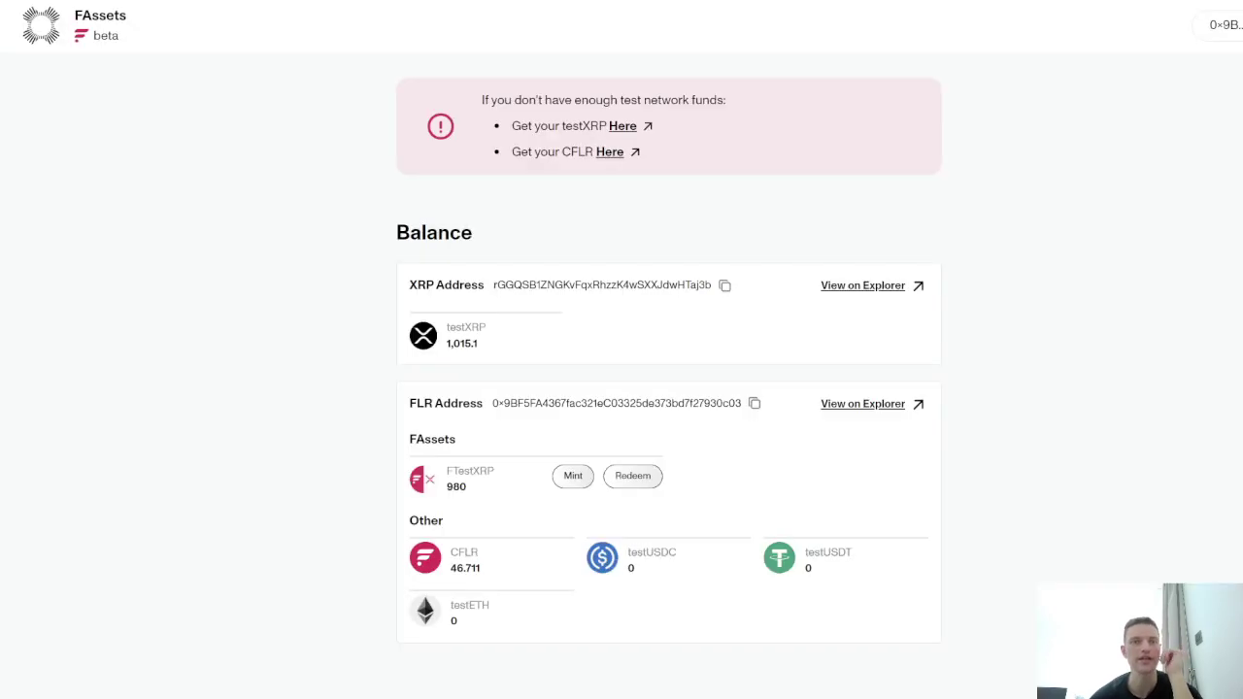
Paste the dapp's FLR address into the Flare Faucet and request Coston CFLR.
left_click(613, 160)
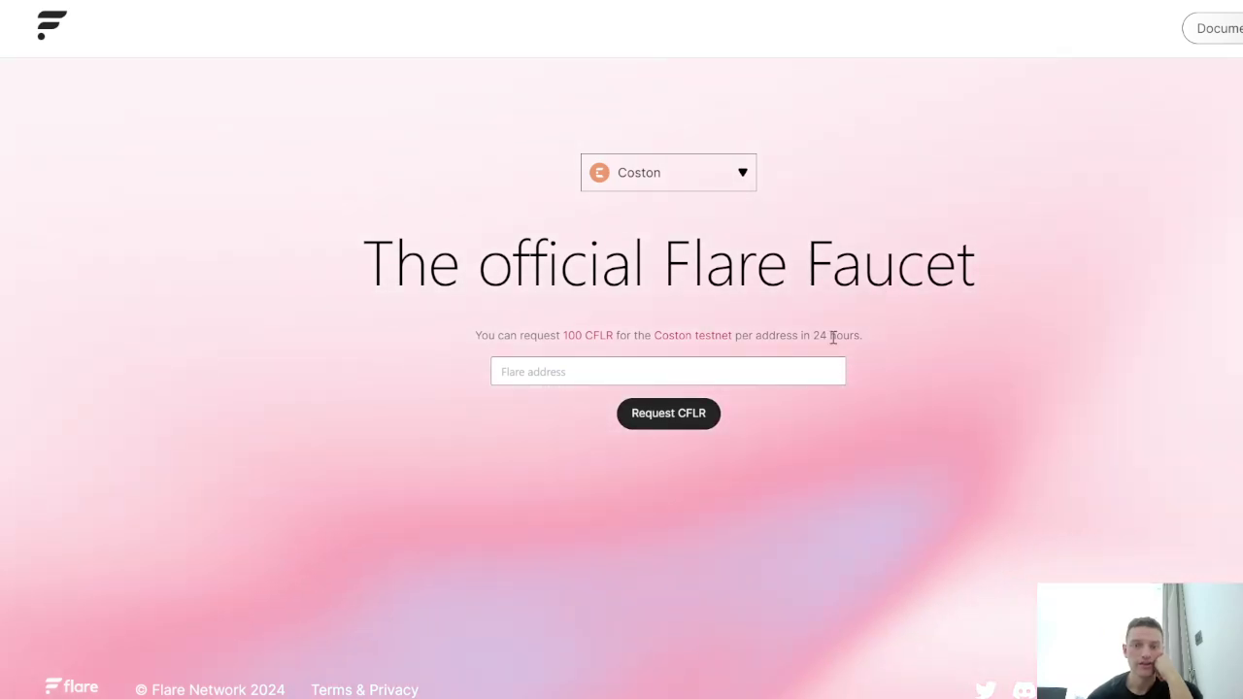
key("ctrl+w")
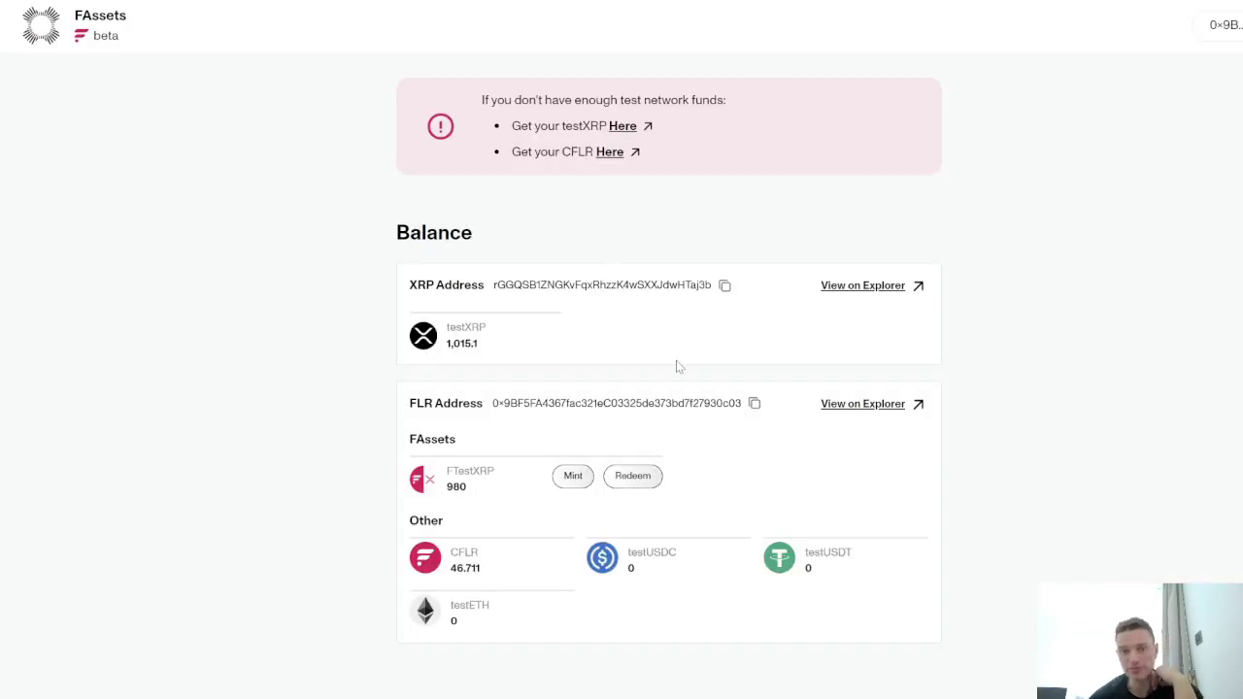
left_click(755, 403)
key("ctrl+Tab")
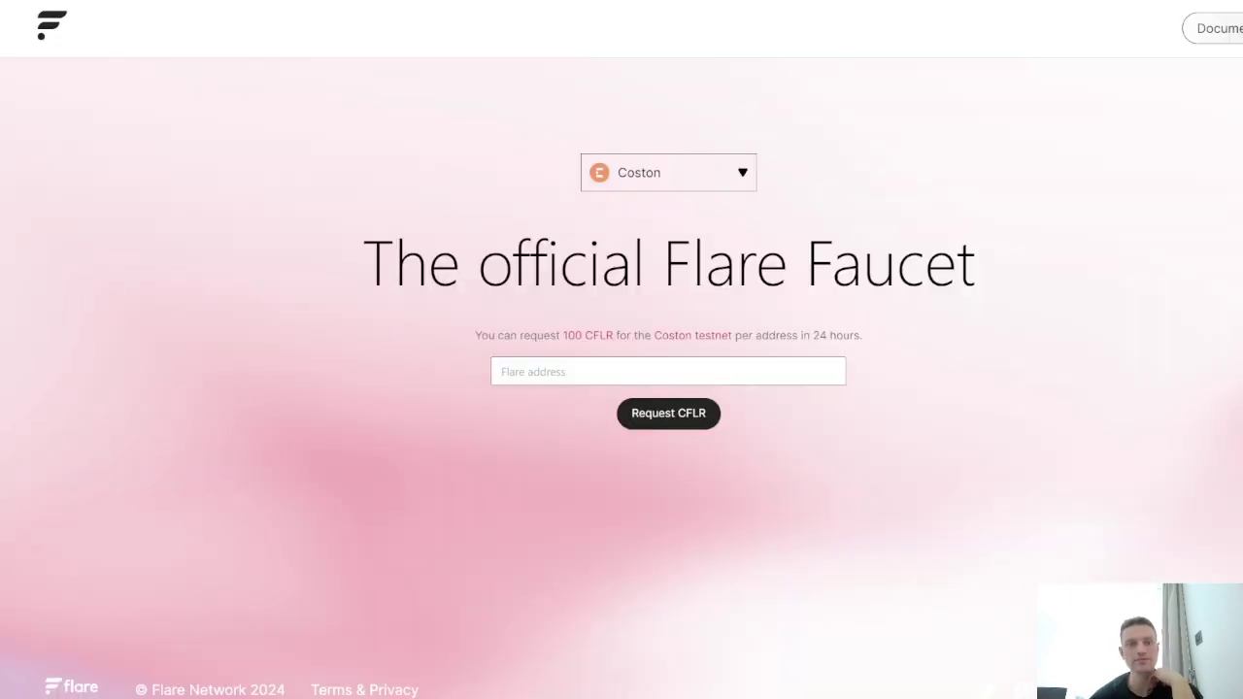
left_click(500, 371)
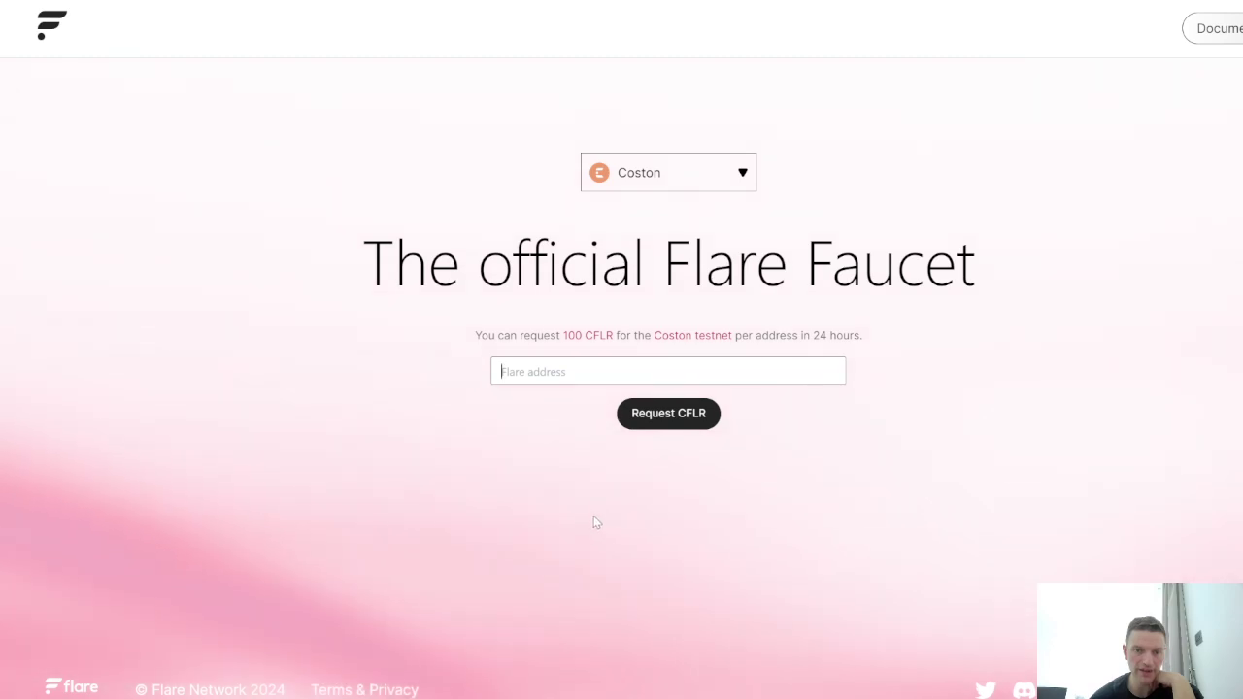
key("ctrl+v")
left_click(654, 417)
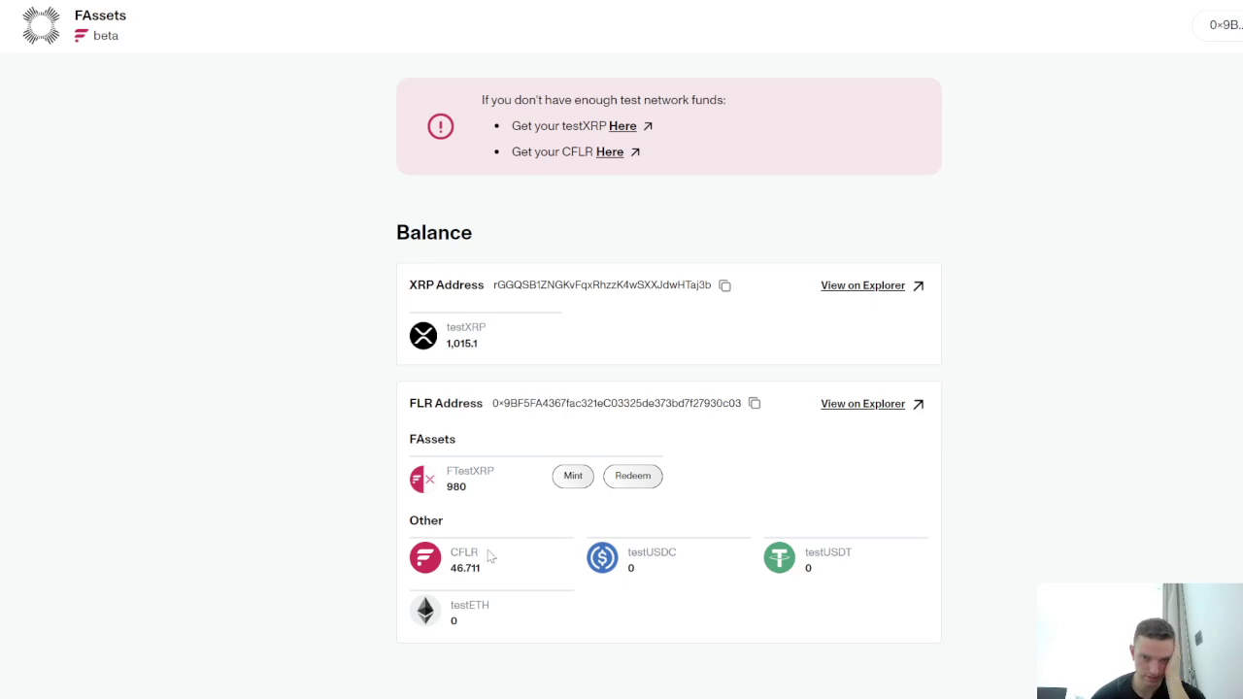
left_click(571, 478)
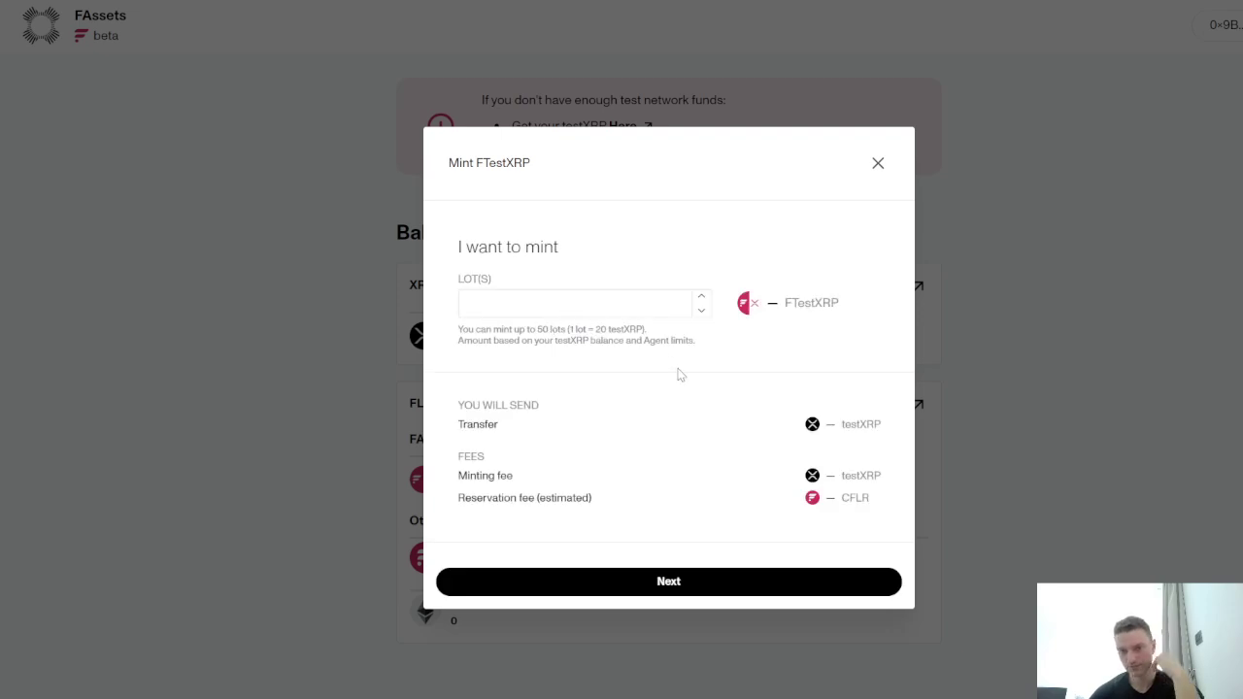
left_click(670, 304)
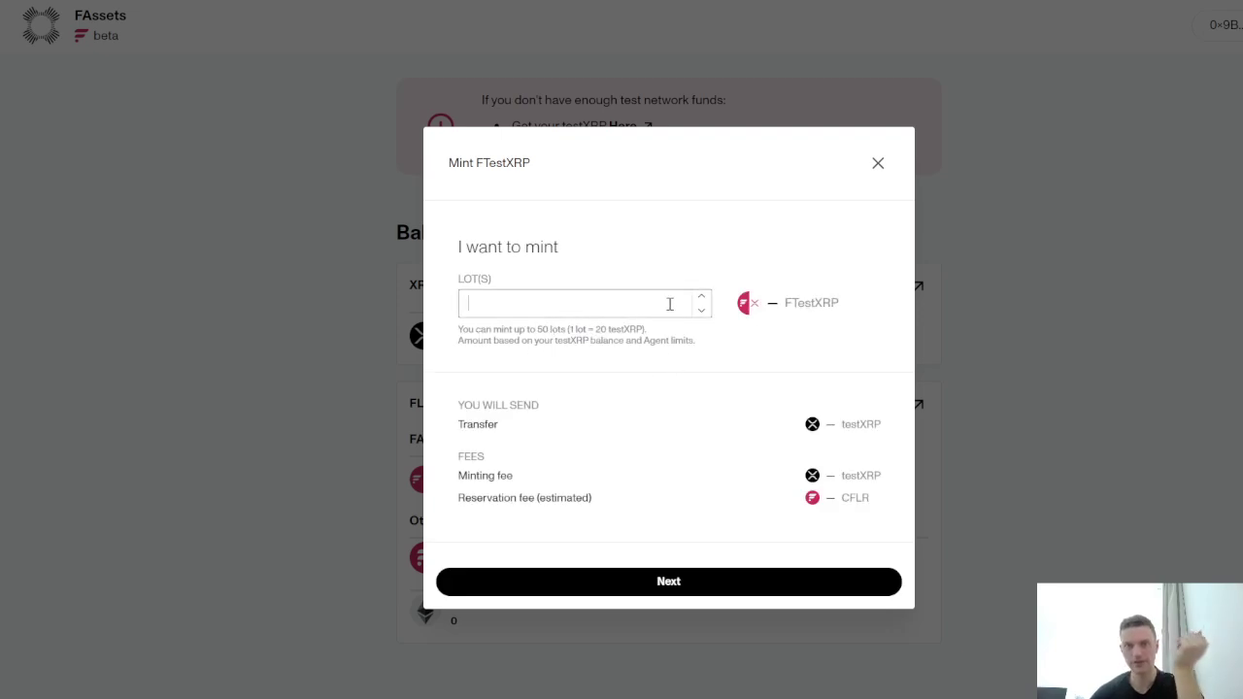
type("50")
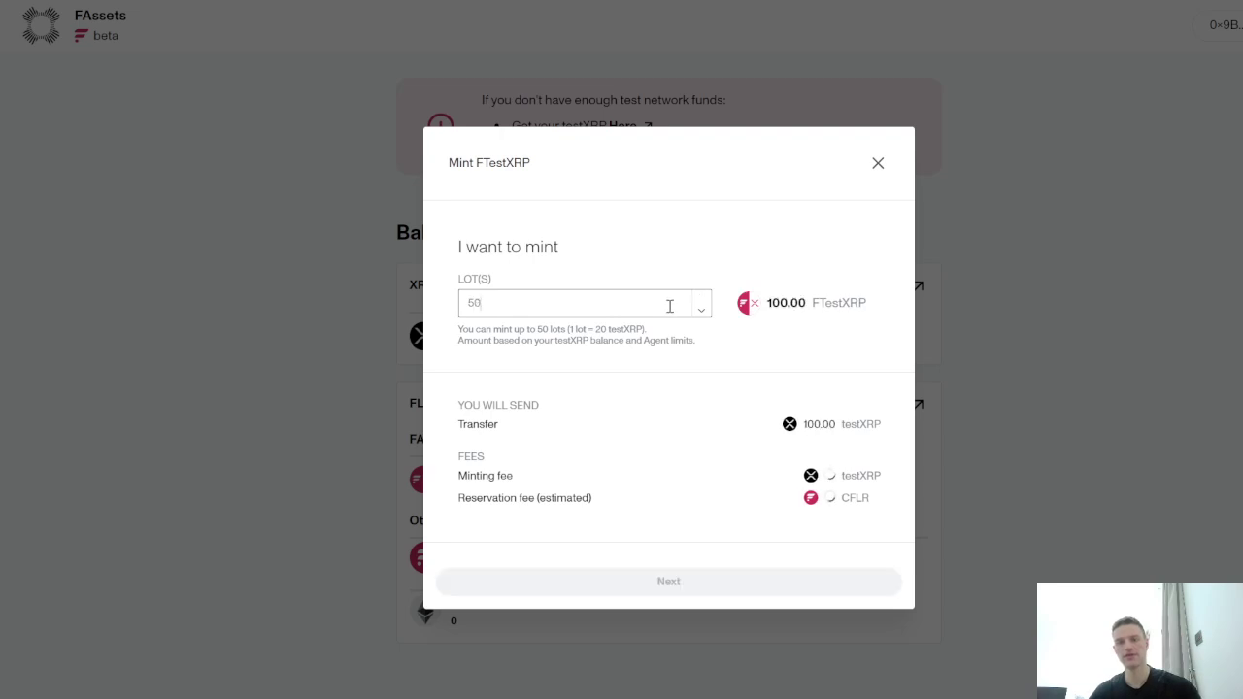
left_click(668, 582)
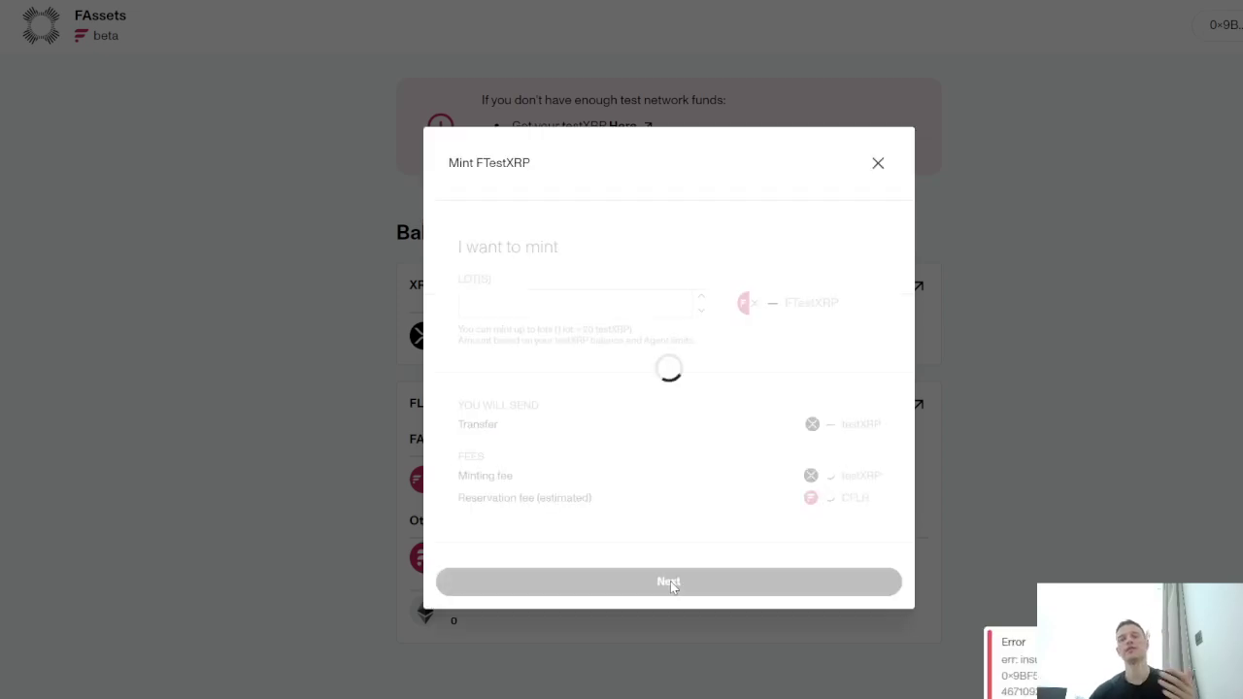
left_click(878, 164)
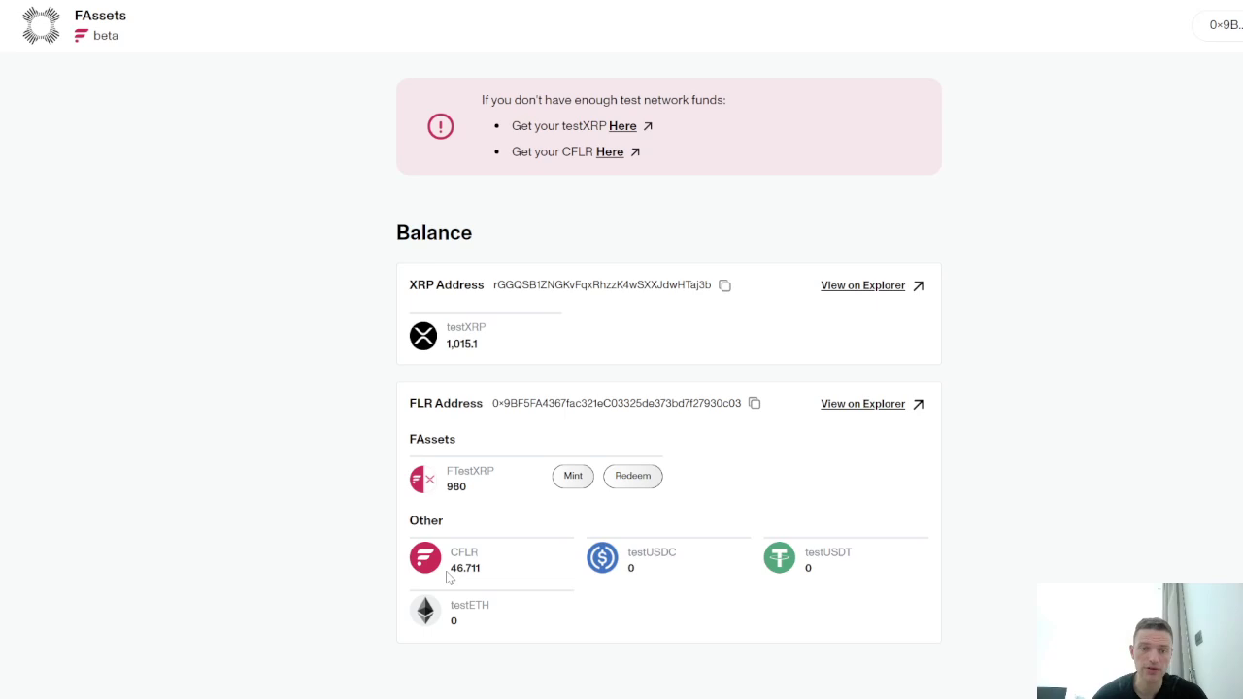
Highlight the CFLR balance 46.711 and the FTestXRP balance 980 while explaining them.
left_click_drag(449, 575, 524, 578)
left_click(524, 578)
left_click_drag(449, 481, 473, 509)
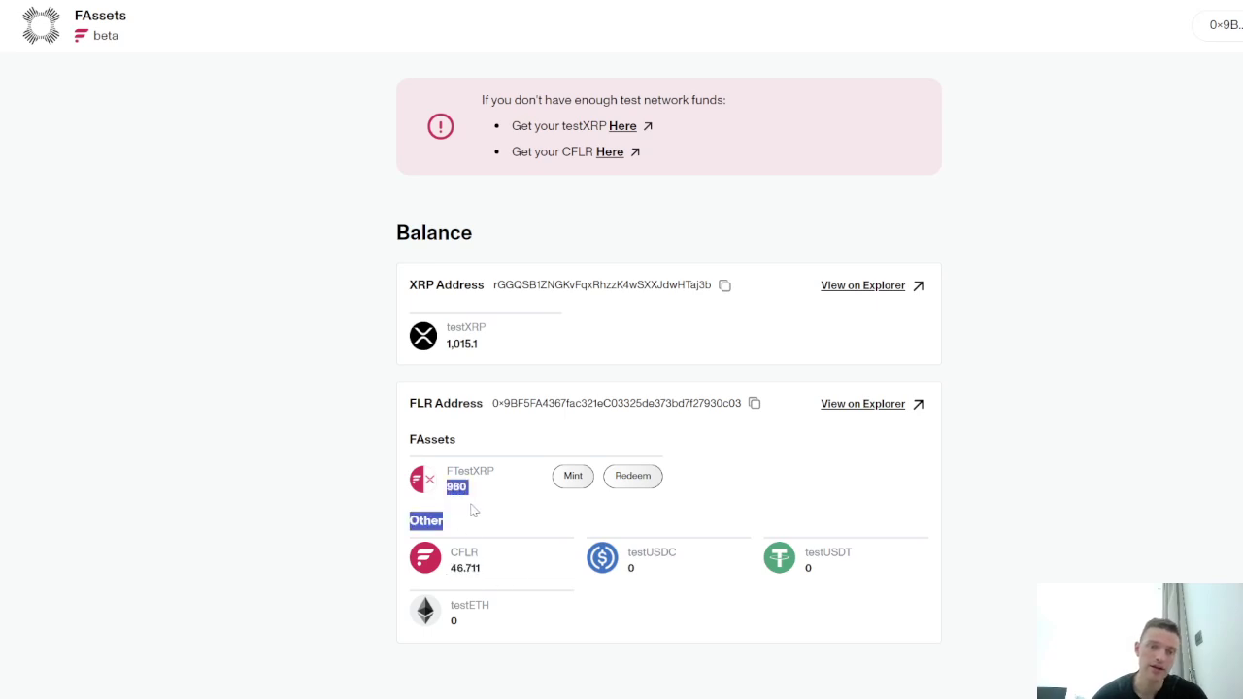
left_click(448, 486)
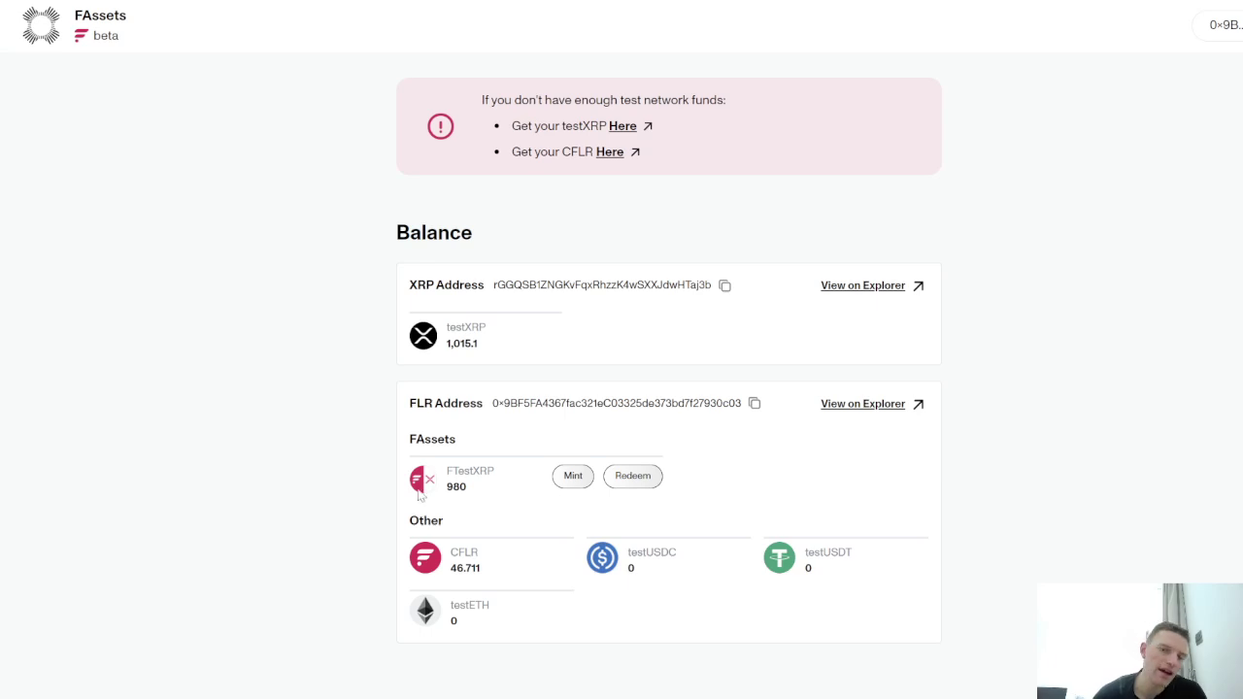
Redeem 2 lots (40 FTestXRP) back to testXRP and confirm the redemption.
left_click(632, 477)
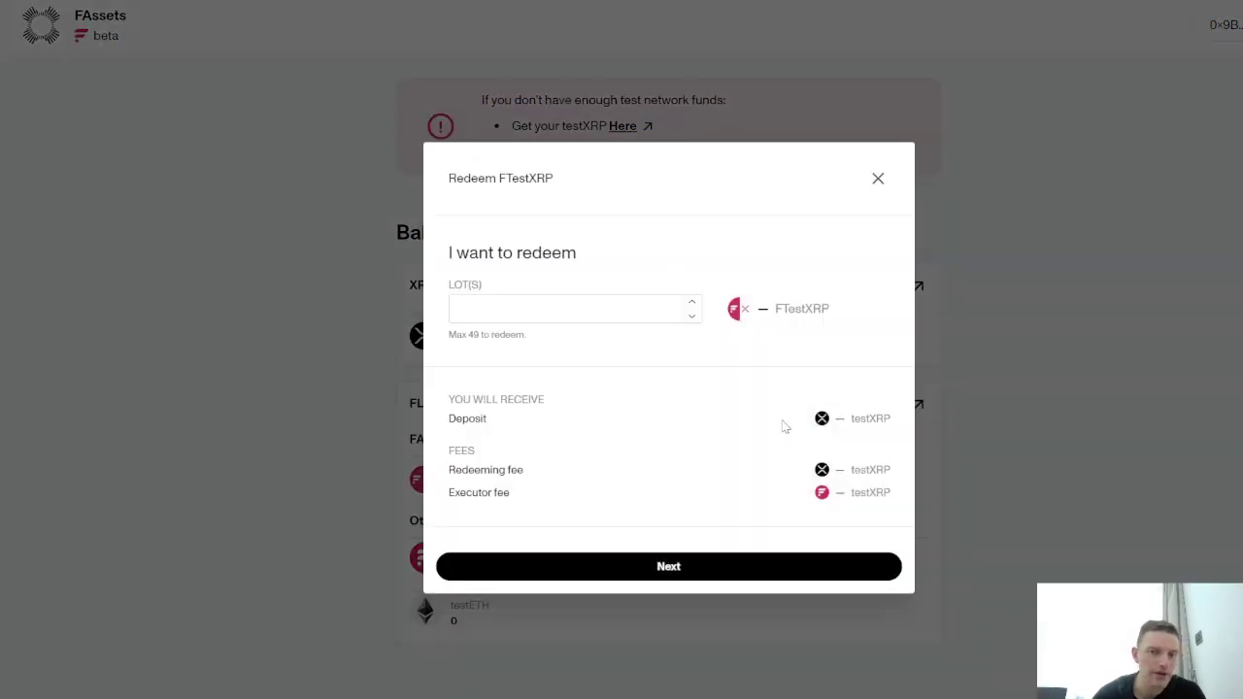
left_click(586, 311)
type("2")
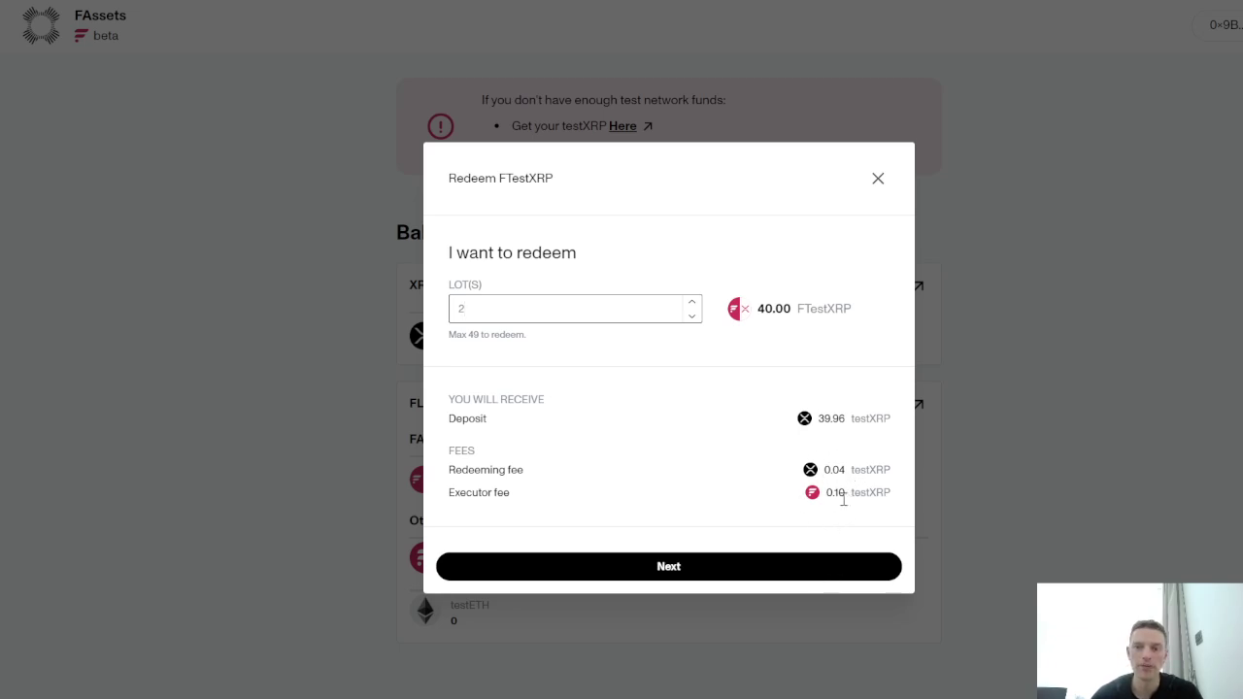
left_click(751, 569)
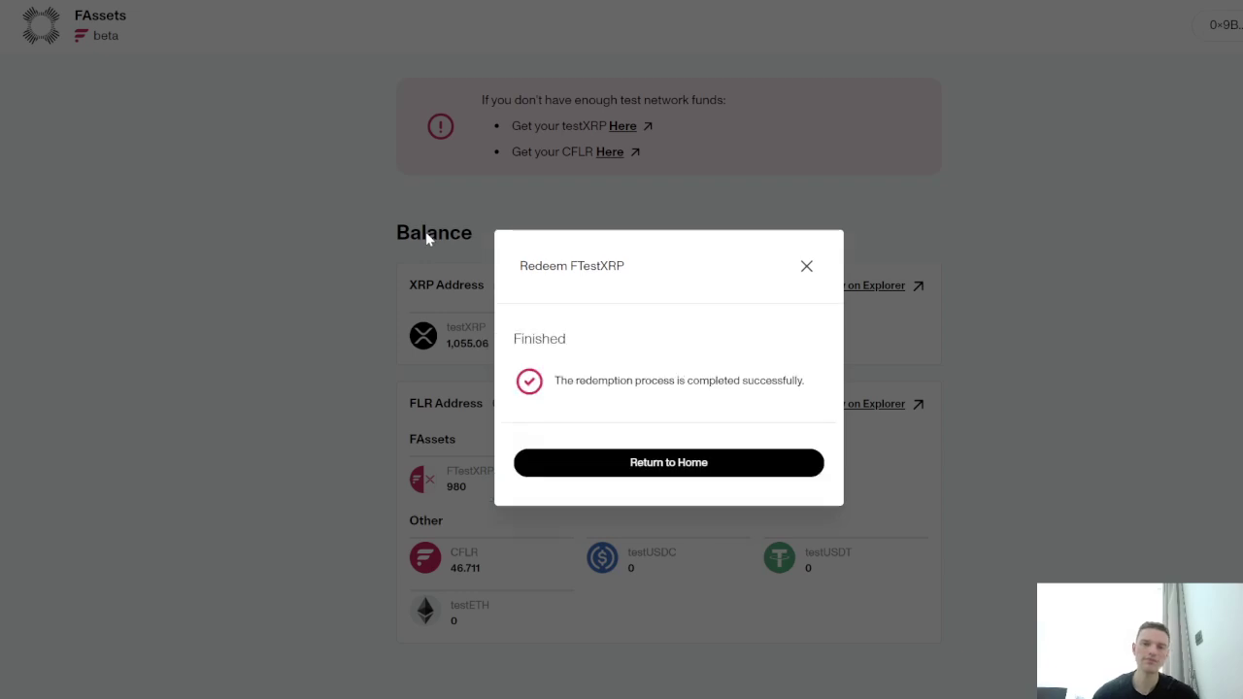
Return to the Balance page and highlight the new 1,055.06 testXRP balance.
left_click(743, 474)
left_click_drag(450, 344, 428, 359)
left_click(496, 356)
double_click(463, 343)
left_click(658, 334)
left_click(525, 347)
left_click_drag(525, 347, 464, 357)
left_click(465, 357)
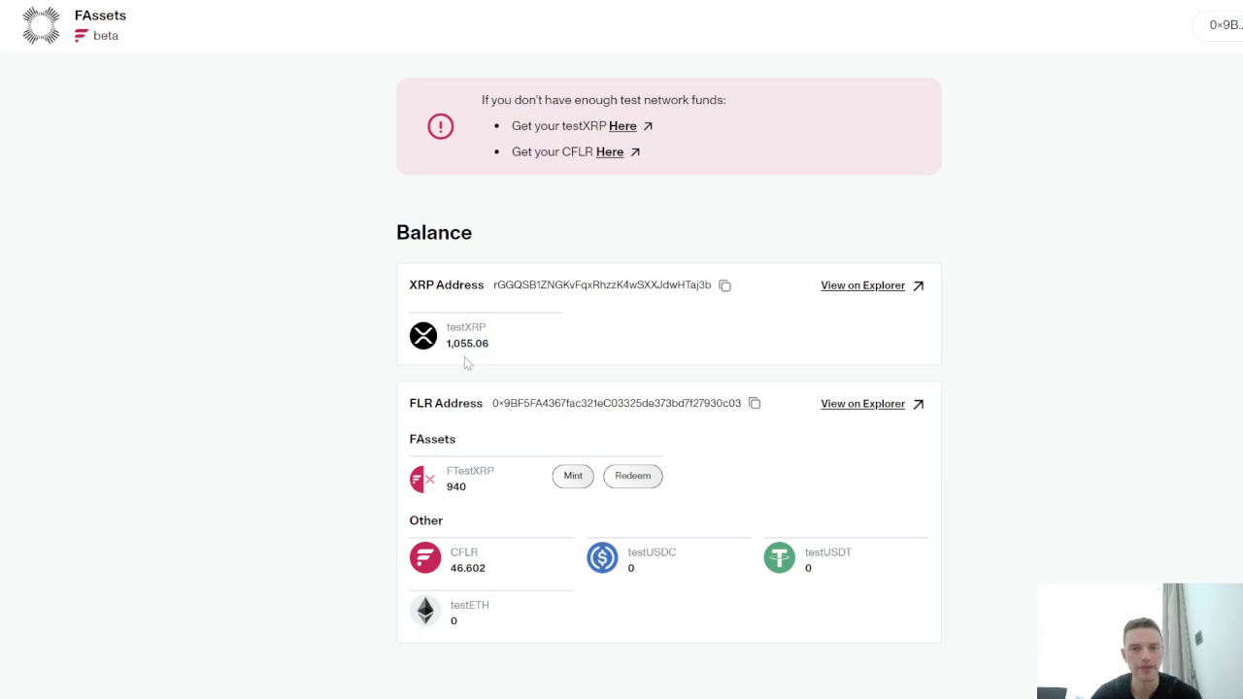